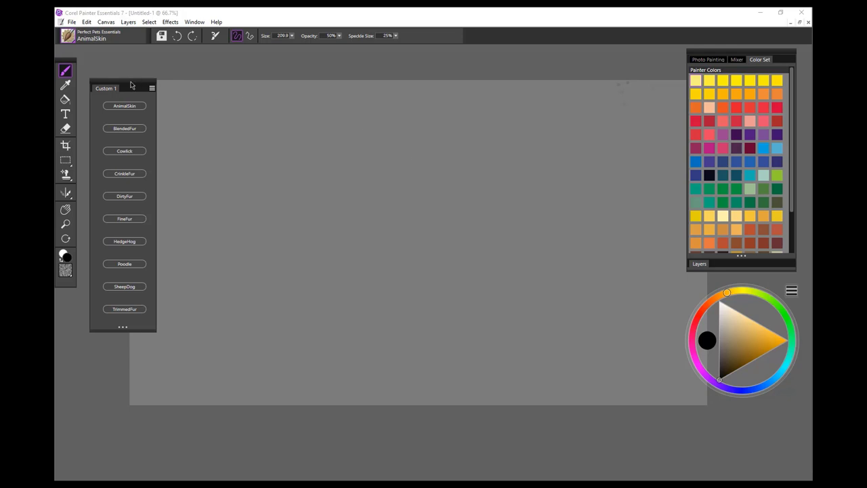
Nudge the Custom 1 panel up, then cover the canvas middle with dense, dark mottled AnimalSkin fur
left_click_drag(129, 85, 129, 69)
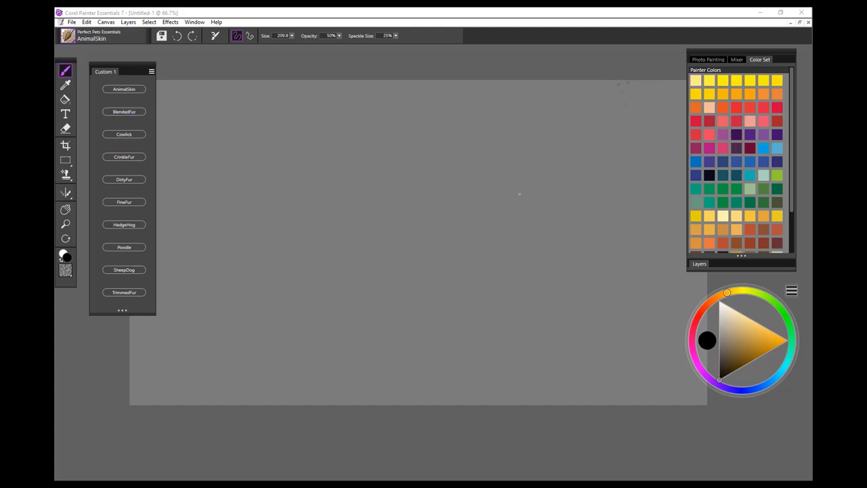
mouse_move(493, 190)
left_mouse_down()
mouse_move(359, 254)
mouse_move(416, 275)
mouse_move(474, 254)
mouse_move(347, 210)
mouse_move(336, 153)
mouse_move(251, 288)
mouse_move(362, 291)
mouse_move(562, 222)
mouse_move(494, 203)
mouse_move(407, 216)
mouse_move(252, 278)
mouse_move(313, 332)
mouse_move(533, 319)
mouse_move(533, 266)
mouse_move(600, 298)
mouse_move(559, 203)
mouse_move(352, 234)
left_mouse_up()
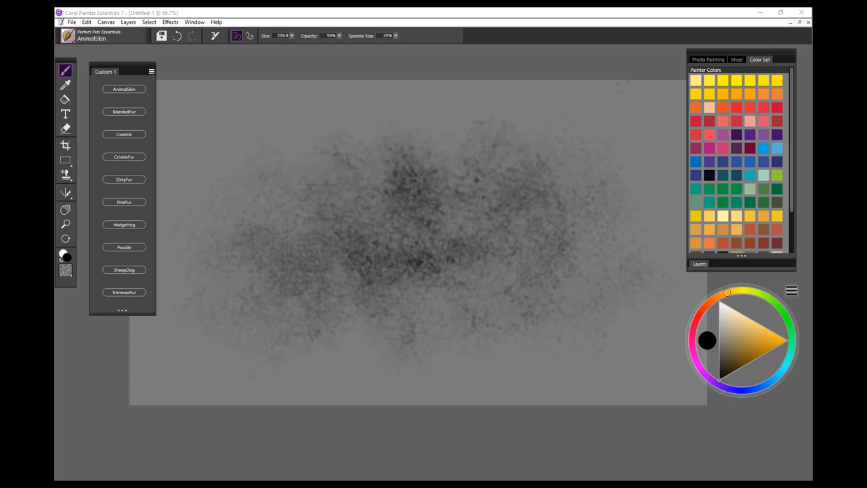
mouse_move(243, 208)
left_mouse_down()
mouse_move(291, 168)
mouse_move(422, 147)
mouse_move(565, 158)
mouse_move(620, 185)
mouse_move(597, 248)
mouse_move(470, 305)
mouse_move(425, 322)
mouse_move(274, 323)
mouse_move(447, 162)
left_mouse_up()
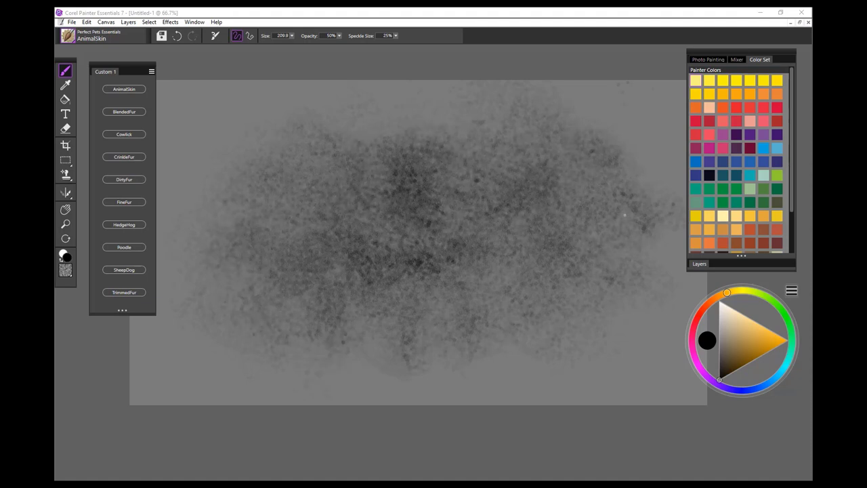
mouse_move(649, 187)
left_mouse_down()
mouse_move(610, 257)
mouse_move(505, 319)
mouse_move(332, 305)
mouse_move(281, 230)
left_mouse_up()
left_click_drag(250, 189, 193, 192)
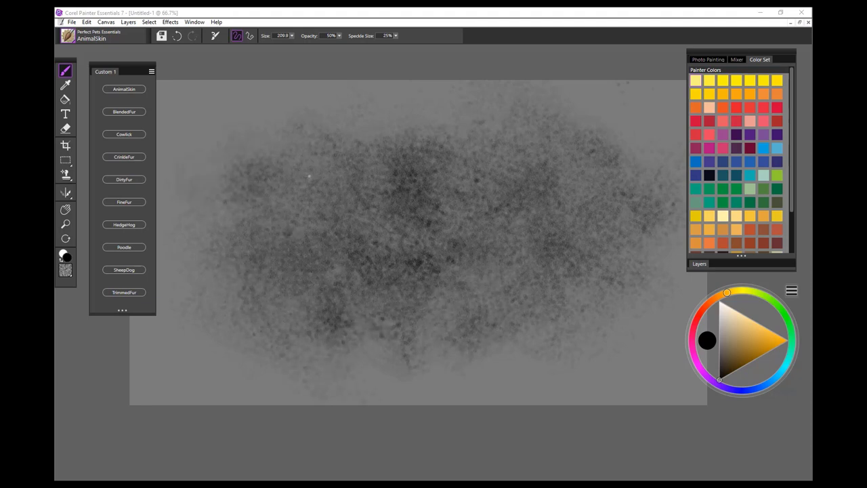
mouse_move(309, 177)
left_mouse_down()
mouse_move(284, 237)
mouse_move(475, 142)
mouse_move(576, 210)
mouse_move(400, 248)
left_mouse_up()
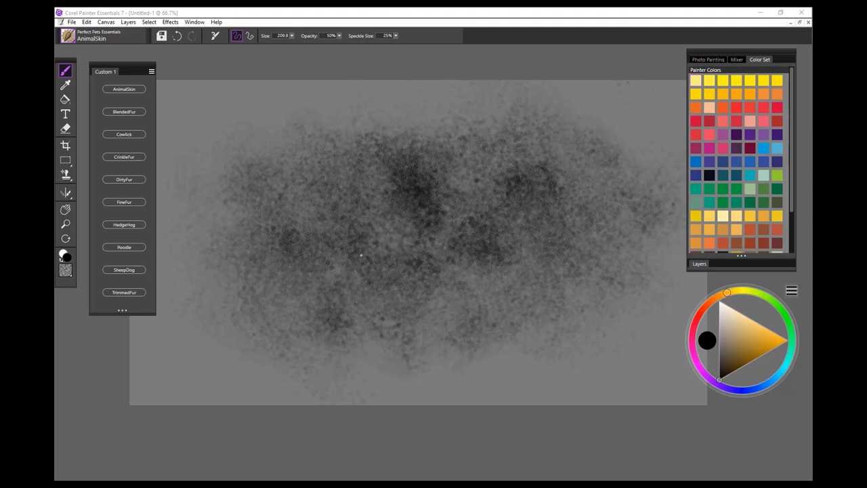
mouse_move(321, 288)
left_mouse_down()
mouse_move(262, 350)
mouse_move(332, 256)
mouse_move(329, 247)
left_mouse_up()
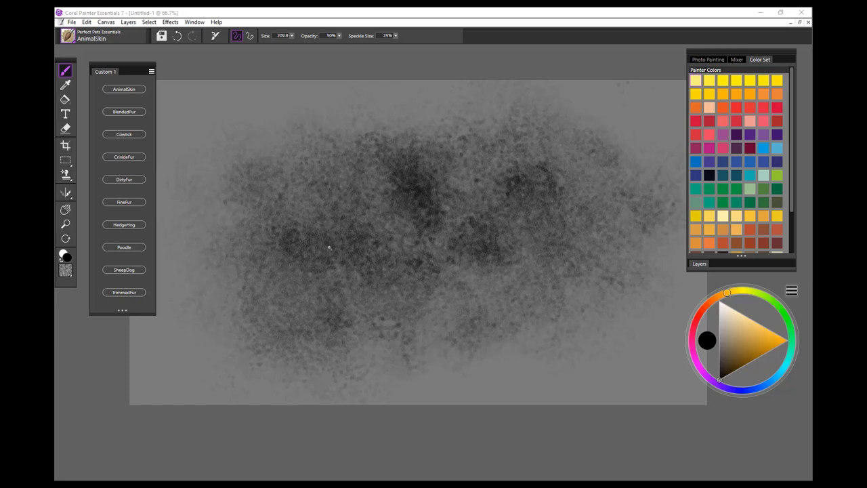
left_click_drag(356, 296, 515, 316)
left_click_drag(577, 277, 387, 275)
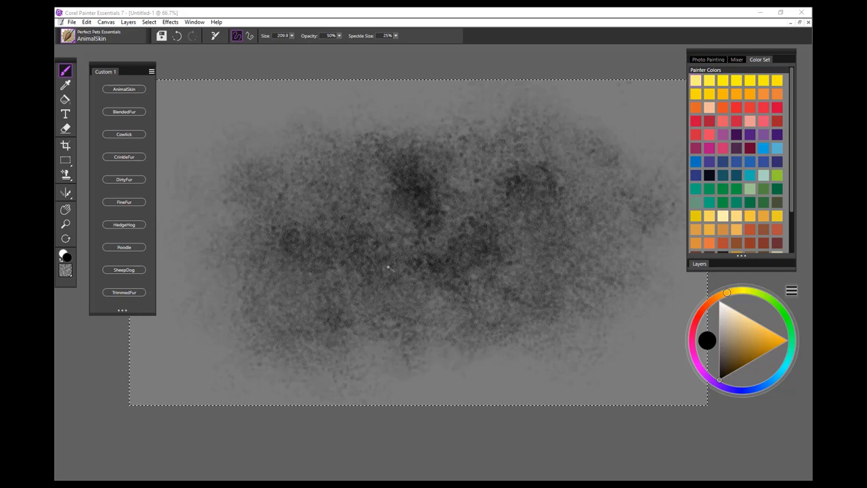
Clear the canvas and paint a black BlendedFur fur mass across the middle
key("Delete")
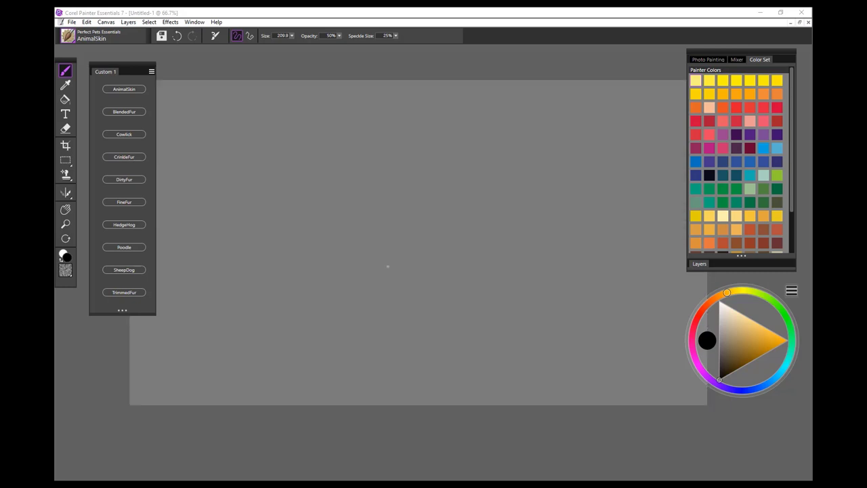
left_click(131, 113)
mouse_move(516, 184)
left_mouse_down()
mouse_move(284, 257)
mouse_move(359, 197)
mouse_move(606, 175)
mouse_move(529, 261)
mouse_move(359, 285)
mouse_move(251, 244)
mouse_move(162, 285)
mouse_move(325, 146)
mouse_move(488, 175)
left_mouse_up()
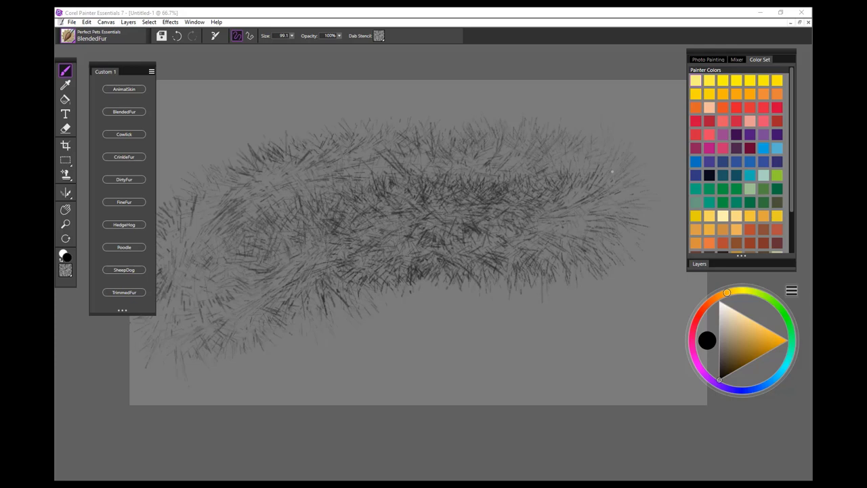
mouse_move(612, 172)
left_mouse_down()
mouse_move(535, 237)
mouse_move(407, 251)
mouse_move(318, 302)
mouse_move(267, 305)
left_mouse_up()
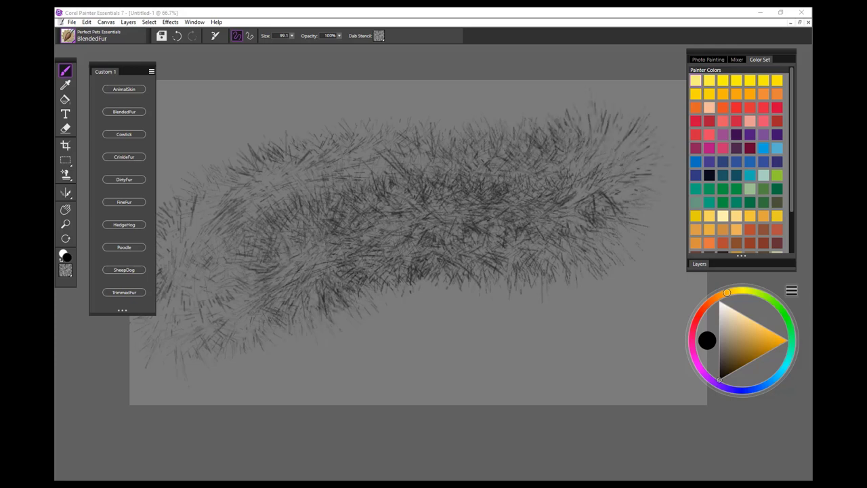
mouse_move(268, 241)
left_mouse_down()
mouse_move(309, 255)
mouse_move(462, 254)
mouse_move(393, 329)
mouse_move(555, 234)
mouse_move(501, 278)
mouse_move(397, 284)
left_mouse_up()
mouse_move(304, 278)
left_mouse_down()
mouse_move(233, 261)
mouse_move(428, 171)
left_mouse_up()
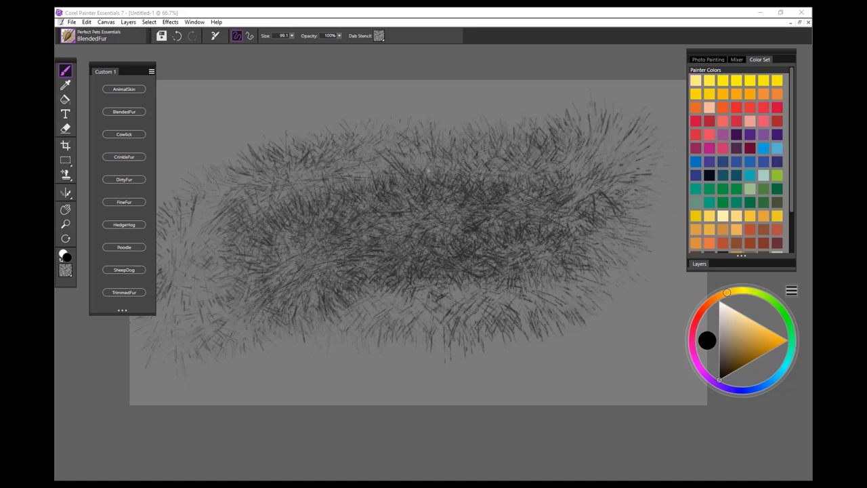
Paint light orange BlendedFur strands across the middle and right of the fur
left_click(754, 227)
left_click(736, 229)
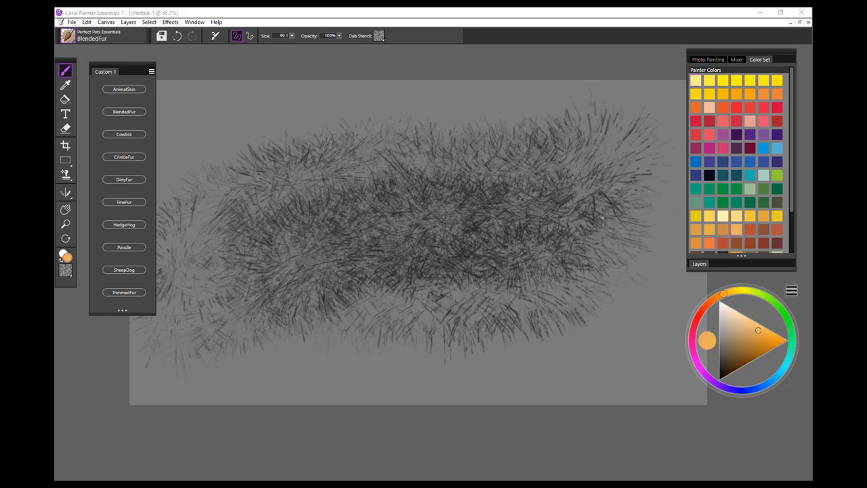
mouse_move(515, 271)
left_mouse_down()
mouse_move(433, 329)
mouse_move(272, 291)
mouse_move(400, 206)
mouse_move(318, 204)
left_mouse_up()
mouse_move(277, 251)
left_mouse_down()
mouse_move(349, 251)
mouse_move(488, 190)
left_mouse_up()
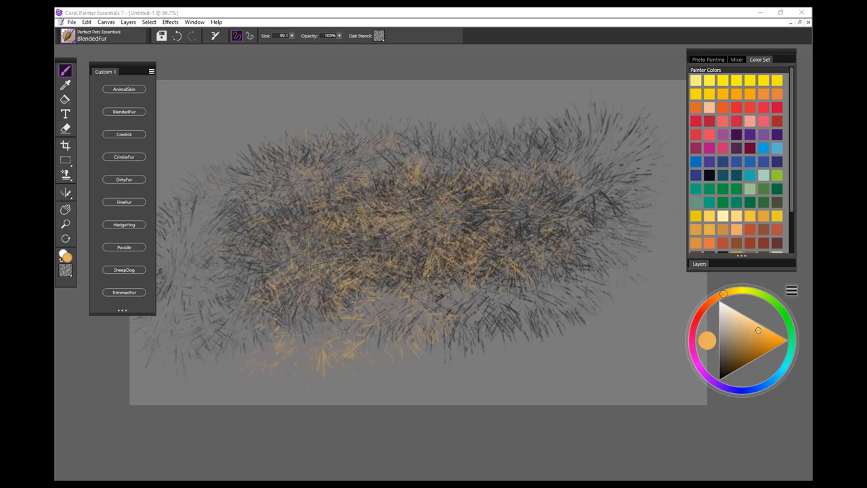
mouse_move(488, 251)
left_mouse_down()
mouse_move(583, 248)
mouse_move(569, 271)
left_mouse_up()
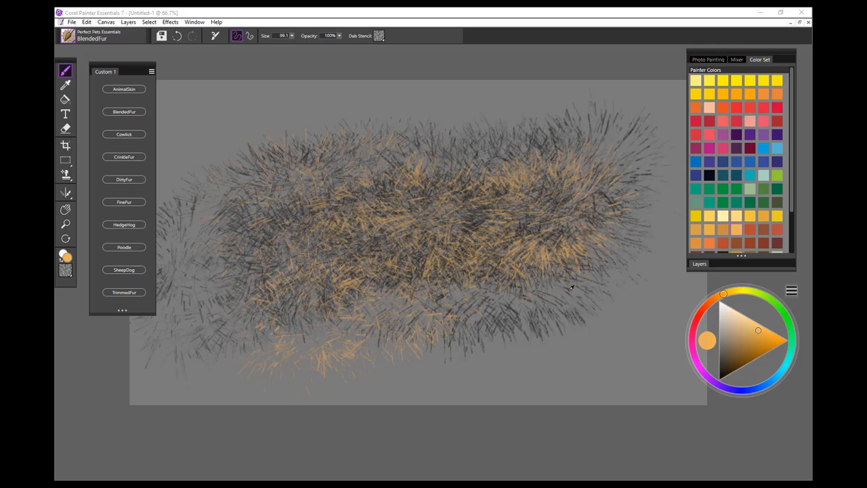
Add dark maroon and faint whitish-grey strands, then select the whole canvas
key("shift+s")
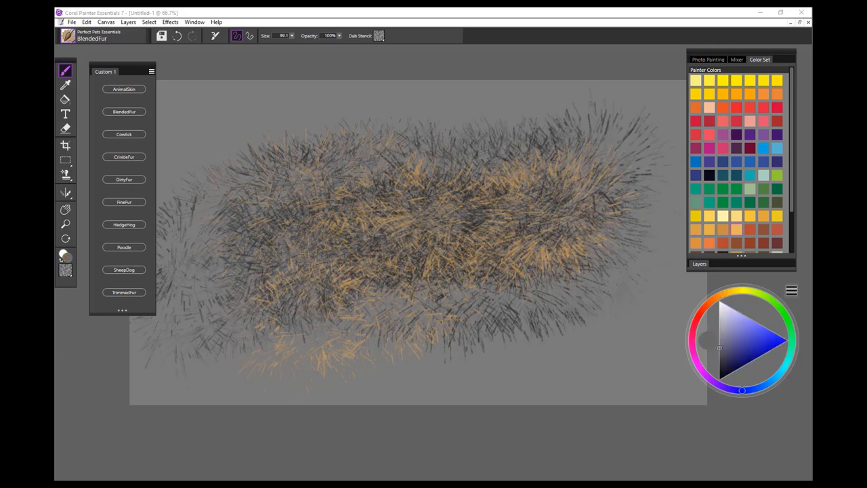
left_click(750, 148)
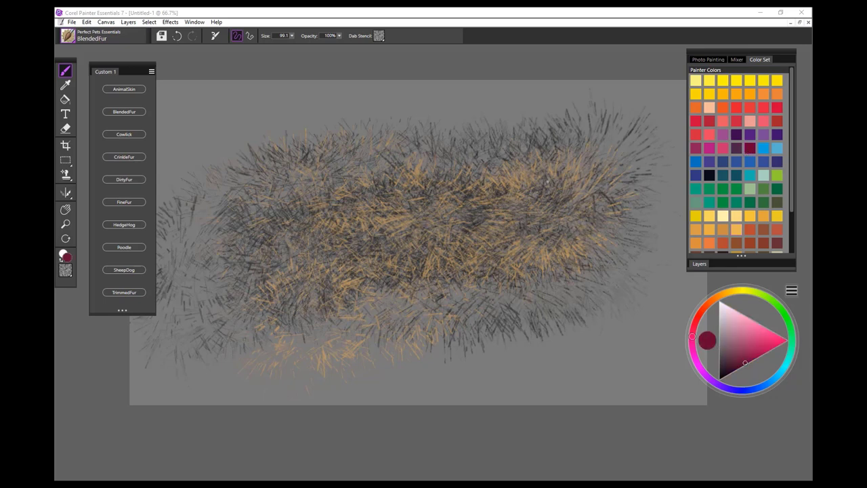
mouse_move(458, 231)
left_mouse_down()
mouse_move(410, 166)
mouse_move(505, 163)
left_mouse_up()
key("shift+s")
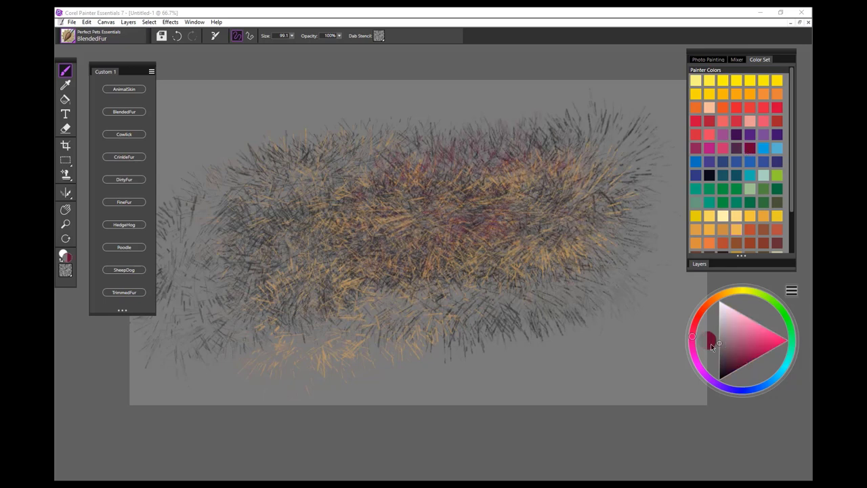
mouse_move(372, 281)
left_mouse_down()
mouse_move(393, 251)
mouse_move(474, 224)
left_mouse_up()
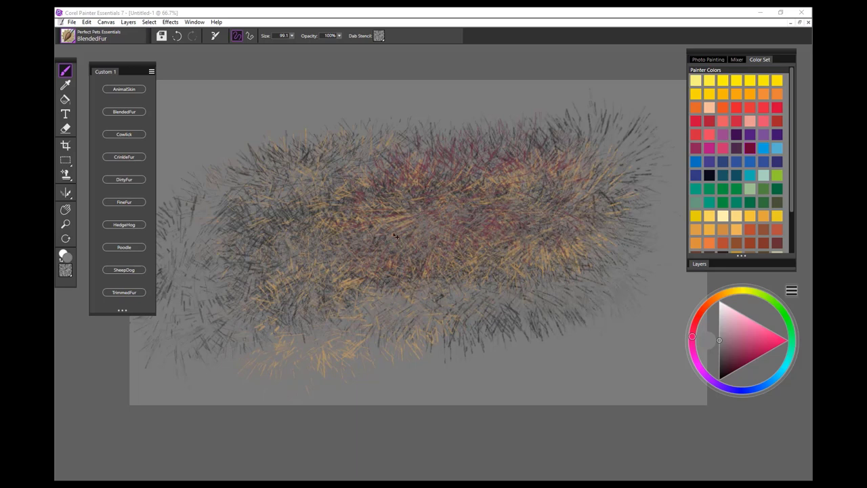
key("ctrl+a")
Clear the canvas and switch to the Cowlick brush with black paint
key("Delete")
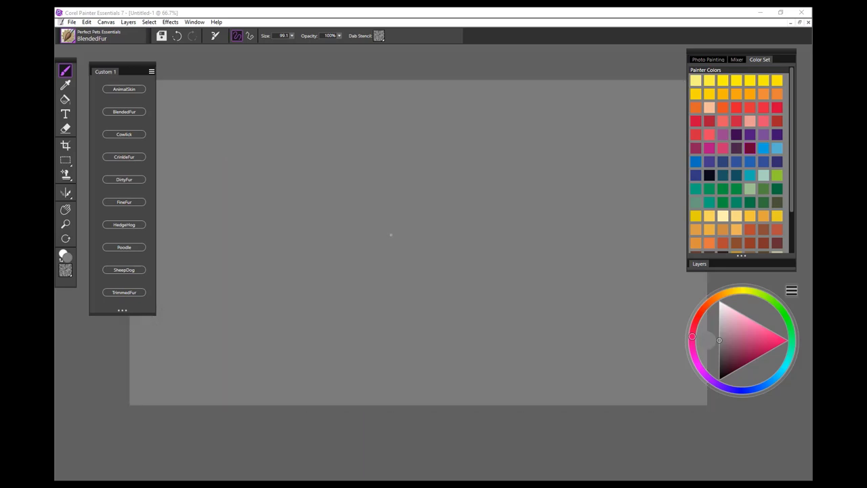
left_click(131, 135)
left_click_drag(724, 354, 720, 378)
Paint swirling black Cowlick fur loops across the canvas, then select all
mouse_move(499, 199)
left_mouse_down()
mouse_move(356, 144)
mouse_move(281, 258)
mouse_move(424, 298)
mouse_move(332, 153)
left_mouse_up()
mouse_move(308, 213)
left_mouse_down()
mouse_move(376, 298)
mouse_move(312, 180)
mouse_move(373, 197)
mouse_move(339, 244)
left_mouse_up()
mouse_move(443, 206)
left_mouse_down()
mouse_move(438, 291)
mouse_move(446, 326)
mouse_move(502, 343)
mouse_move(549, 320)
mouse_move(568, 272)
mouse_move(520, 205)
mouse_move(472, 227)
mouse_move(461, 296)
mouse_move(525, 303)
mouse_move(524, 257)
mouse_move(479, 295)
mouse_move(493, 301)
mouse_move(502, 274)
mouse_move(468, 217)
mouse_move(461, 182)
mouse_move(483, 124)
mouse_move(542, 129)
mouse_move(546, 169)
mouse_move(366, 113)
mouse_move(386, 144)
mouse_move(306, 126)
mouse_move(246, 137)
mouse_move(216, 165)
mouse_move(287, 370)
mouse_move(421, 301)
mouse_move(428, 308)
mouse_move(581, 247)
mouse_move(531, 226)
mouse_move(574, 237)
mouse_move(558, 175)
mouse_move(575, 189)
mouse_move(562, 233)
left_mouse_up()
mouse_move(264, 198)
left_mouse_down()
mouse_move(237, 271)
mouse_move(278, 288)
mouse_move(223, 180)
mouse_move(512, 156)
mouse_move(616, 176)
mouse_move(630, 278)
mouse_move(501, 237)
mouse_move(455, 205)
left_mouse_up()
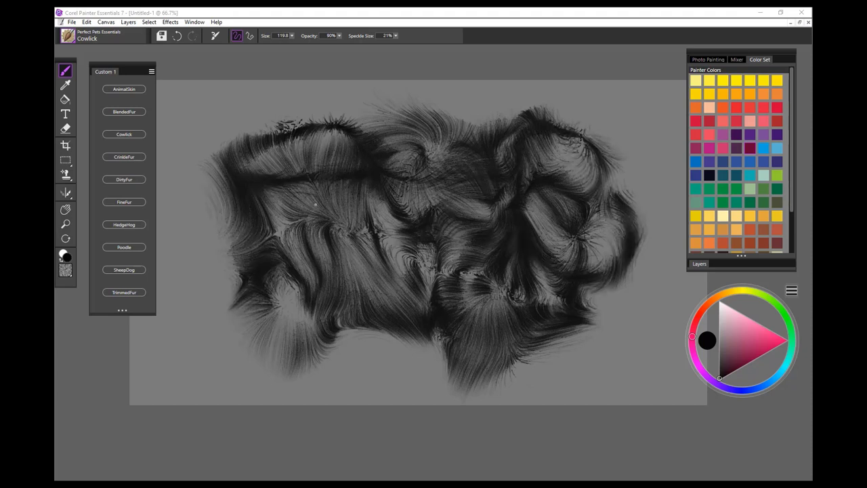
mouse_move(298, 225)
left_mouse_down()
mouse_move(401, 156)
mouse_move(587, 139)
mouse_move(636, 204)
mouse_move(487, 214)
mouse_move(292, 301)
mouse_move(217, 224)
mouse_move(183, 169)
left_mouse_up()
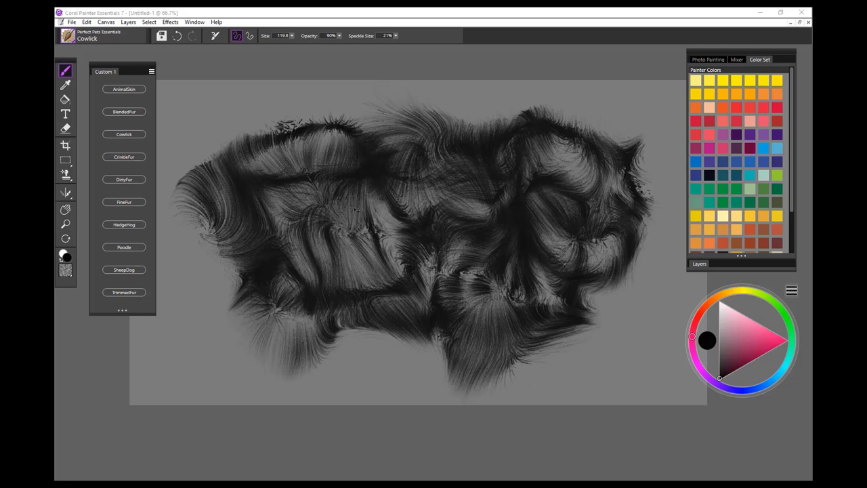
key("ctrl+a")
Clear the canvas and paint a dark furry ring with the CrinkleFur brush
key("Delete")
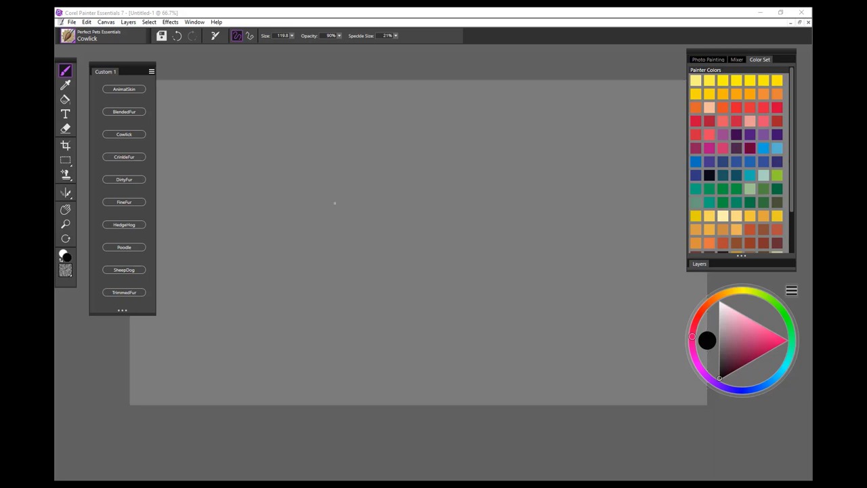
left_click(129, 157)
mouse_move(470, 175)
left_mouse_down()
mouse_move(449, 144)
mouse_move(251, 214)
mouse_move(369, 315)
mouse_move(478, 288)
left_mouse_up()
mouse_move(486, 244)
left_mouse_down()
mouse_move(532, 149)
mouse_move(420, 139)
mouse_move(336, 173)
mouse_move(349, 272)
mouse_move(434, 311)
mouse_move(576, 265)
mouse_move(515, 149)
mouse_move(433, 142)
mouse_move(285, 204)
mouse_move(258, 251)
mouse_move(352, 319)
mouse_move(502, 291)
mouse_move(576, 204)
mouse_move(522, 122)
mouse_move(433, 108)
mouse_move(258, 183)
left_mouse_up()
mouse_move(493, 202)
left_mouse_down()
mouse_move(352, 210)
mouse_move(407, 244)
left_mouse_up()
Paint mid-grey and white CrinkleFur bands around the ring, then select the whole canvas
left_click(722, 342)
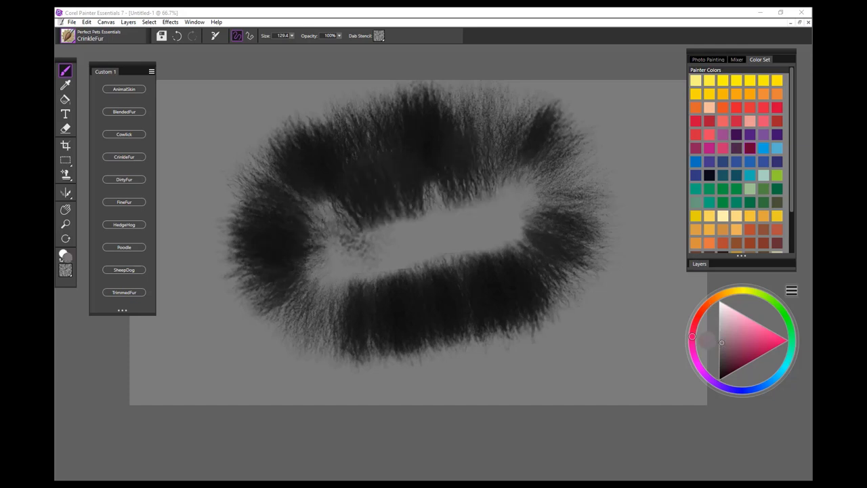
mouse_move(515, 156)
left_mouse_down()
mouse_move(359, 177)
mouse_move(268, 258)
mouse_move(400, 326)
mouse_move(556, 284)
mouse_move(491, 166)
mouse_move(370, 203)
left_mouse_up()
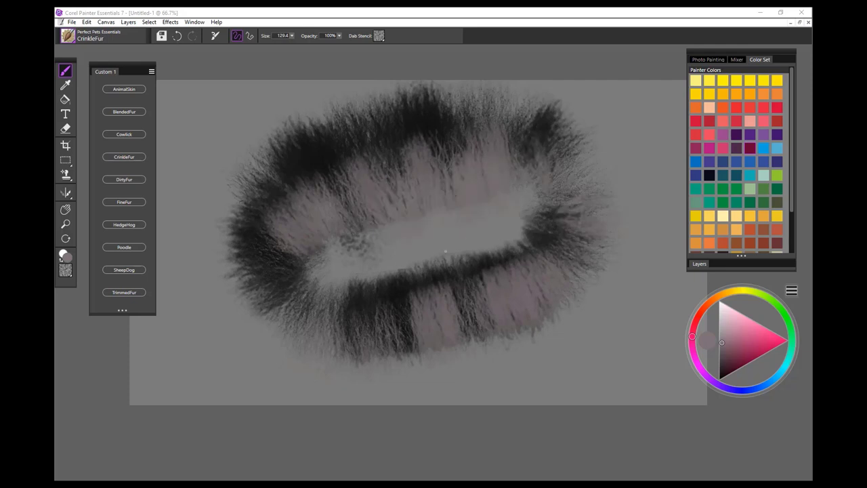
left_click(723, 312)
mouse_move(541, 216)
left_mouse_down()
mouse_move(532, 203)
mouse_move(407, 179)
mouse_move(284, 291)
mouse_move(407, 312)
mouse_move(522, 264)
left_mouse_up()
left_click_drag(475, 162, 332, 244)
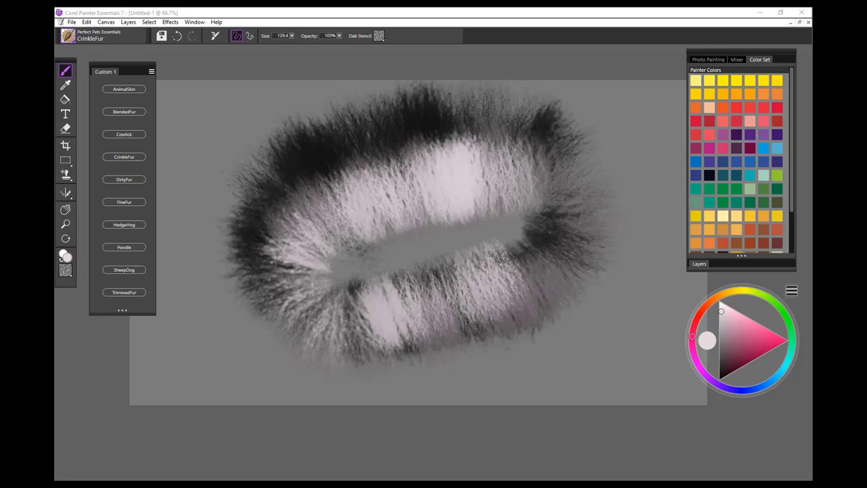
mouse_move(515, 112)
left_mouse_down()
mouse_move(360, 135)
mouse_move(271, 298)
mouse_move(400, 352)
mouse_move(556, 319)
mouse_move(617, 203)
mouse_move(502, 115)
mouse_move(441, 133)
left_mouse_up()
mouse_move(421, 204)
left_mouse_down()
mouse_move(311, 292)
mouse_move(474, 305)
mouse_move(508, 156)
mouse_move(311, 203)
mouse_move(291, 298)
mouse_move(386, 366)
mouse_move(555, 278)
mouse_move(542, 136)
left_mouse_up()
left_click_drag(529, 190, 414, 149)
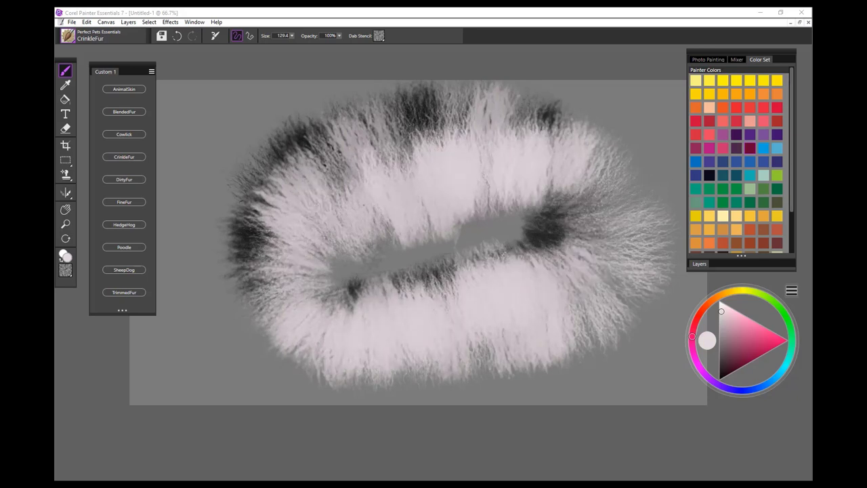
key("ctrl+a")
Clear the canvas and paint a white DirtyFur patch layered with dark grey fur
key("Delete")
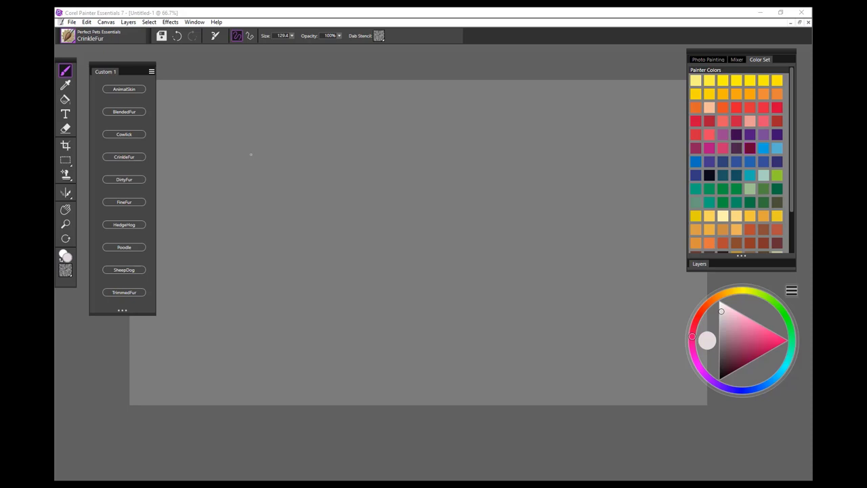
left_click(137, 180)
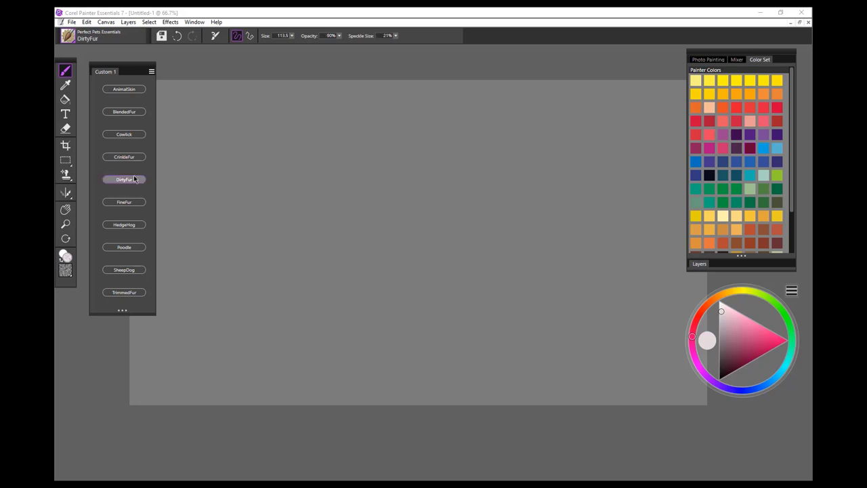
mouse_move(485, 180)
left_mouse_down()
mouse_move(332, 163)
mouse_move(366, 285)
mouse_move(542, 217)
mouse_move(339, 264)
mouse_move(231, 318)
mouse_move(448, 135)
mouse_move(475, 156)
left_mouse_up()
left_click_drag(522, 135, 637, 176)
left_click_drag(536, 162, 373, 190)
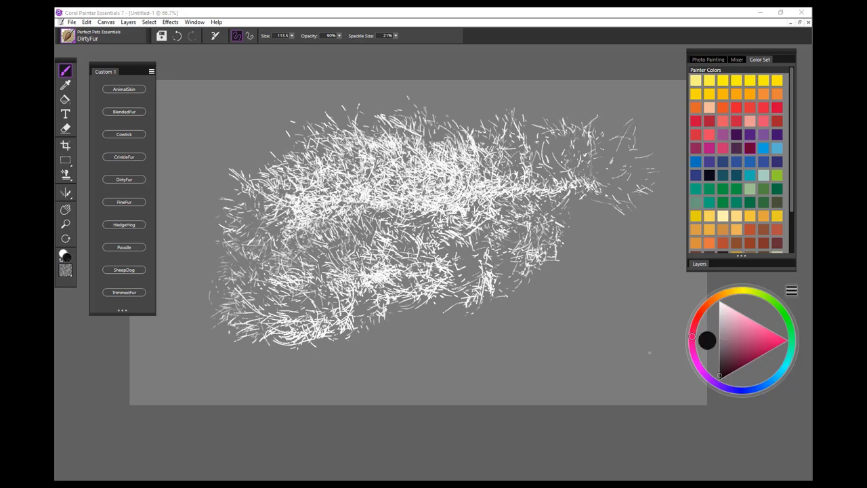
mouse_move(434, 136)
left_mouse_down()
mouse_move(407, 183)
mouse_move(305, 284)
mouse_move(515, 217)
mouse_move(407, 312)
left_mouse_up()
mouse_move(305, 318)
left_mouse_down()
mouse_move(257, 230)
mouse_move(441, 163)
mouse_move(596, 183)
mouse_move(434, 271)
mouse_move(318, 318)
mouse_move(264, 183)
mouse_move(379, 156)
mouse_move(414, 211)
mouse_move(529, 204)
mouse_move(529, 298)
mouse_move(359, 345)
mouse_move(569, 298)
left_mouse_up()
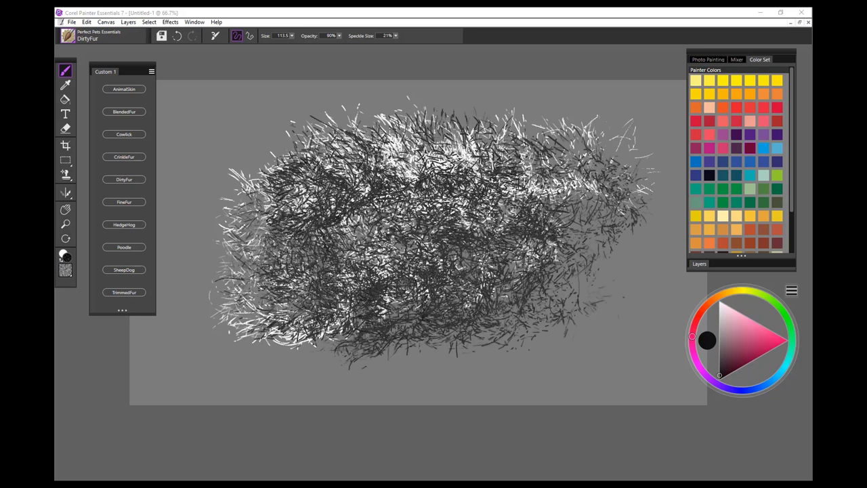
Add mid-grey and tan DirtyFur strokes across the patch
left_click(720, 355)
mouse_move(504, 240)
left_mouse_down()
mouse_move(406, 318)
mouse_move(338, 264)
left_mouse_up()
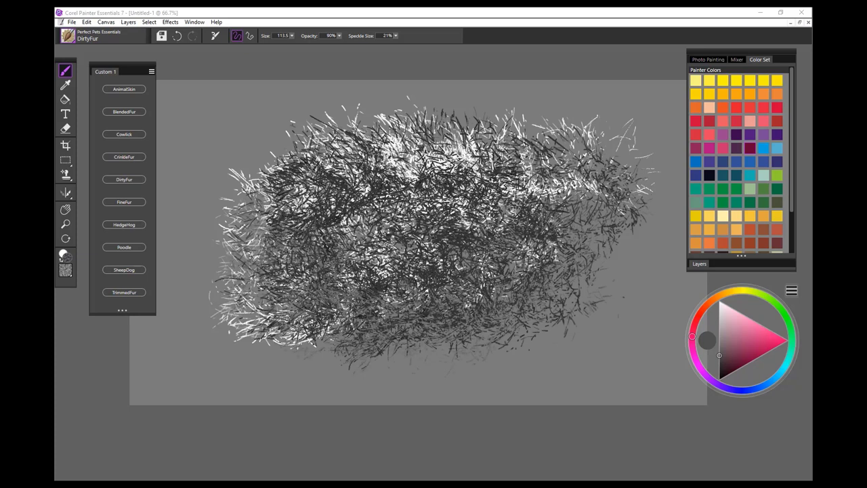
left_click(734, 231)
mouse_move(606, 173)
left_mouse_down()
mouse_move(501, 223)
mouse_move(284, 261)
mouse_move(434, 319)
left_mouse_up()
mouse_move(406, 271)
left_mouse_down()
mouse_move(610, 237)
mouse_move(366, 210)
mouse_move(319, 285)
mouse_move(380, 305)
mouse_move(583, 291)
mouse_move(610, 305)
mouse_move(298, 338)
mouse_move(319, 278)
mouse_move(284, 196)
mouse_move(379, 183)
mouse_move(505, 189)
left_mouse_up()
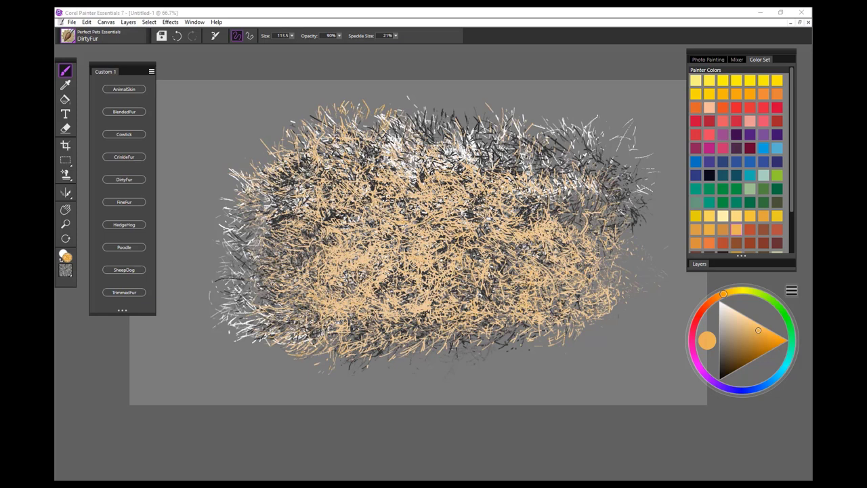
Paint green fur, layer tan over it, then delete everything on the canvas
left_click(746, 200)
mouse_move(632, 208)
left_mouse_down()
mouse_move(359, 271)
mouse_move(319, 305)
mouse_move(556, 271)
left_mouse_up()
mouse_move(434, 298)
left_mouse_down()
mouse_move(305, 277)
mouse_move(434, 177)
left_mouse_up()
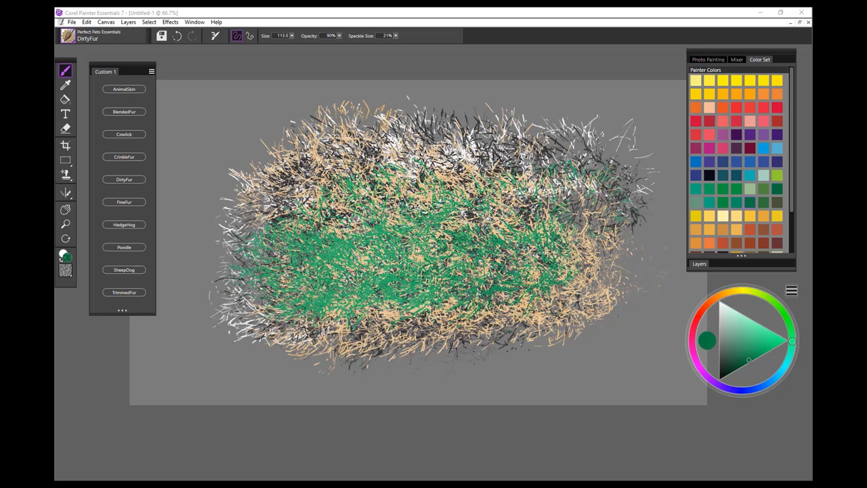
left_click(764, 215)
mouse_move(637, 220)
left_mouse_down()
mouse_move(502, 169)
mouse_move(448, 244)
left_mouse_up()
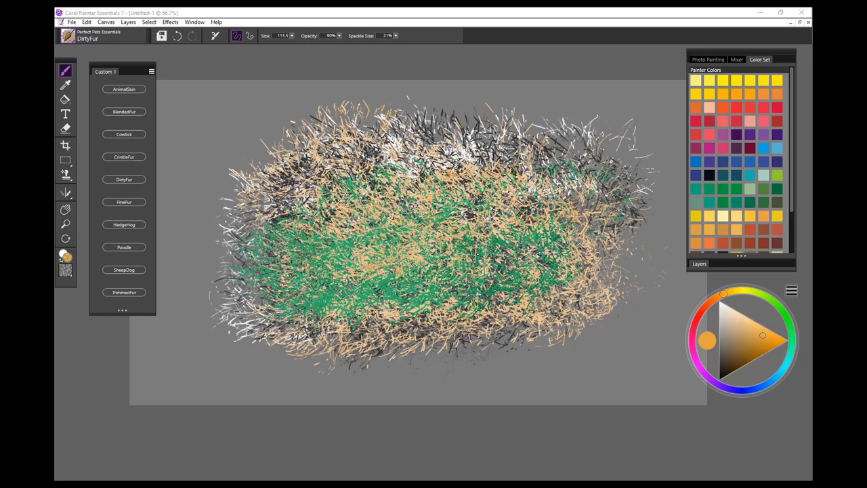
key("Delete")
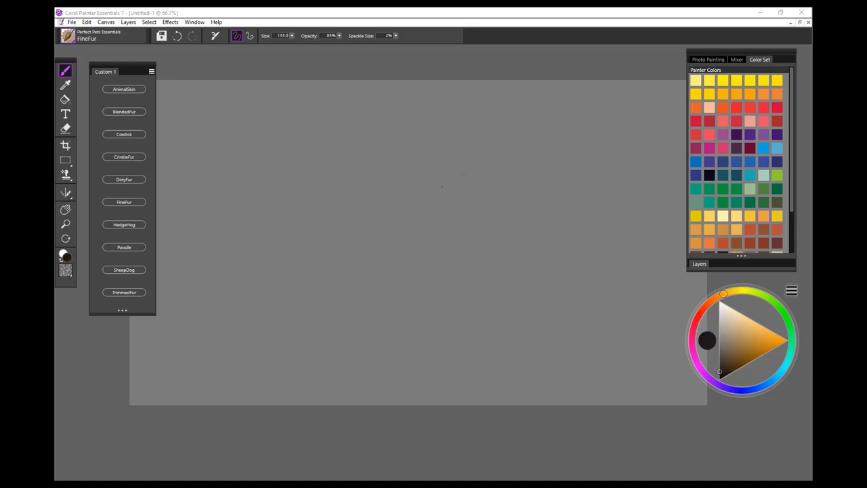
Paint overlapping black FineFur loops into a dense, wide patch across the canvas middle
mouse_move(464, 175)
left_mouse_down()
mouse_move(357, 186)
mouse_move(267, 208)
mouse_move(279, 261)
mouse_move(336, 235)
mouse_move(302, 211)
mouse_move(244, 289)
mouse_move(362, 257)
mouse_move(425, 167)
mouse_move(499, 164)
mouse_move(498, 202)
mouse_move(485, 225)
mouse_move(441, 232)
mouse_move(480, 248)
mouse_move(544, 196)
mouse_move(550, 159)
mouse_move(494, 139)
mouse_move(298, 130)
mouse_move(224, 197)
left_mouse_up()
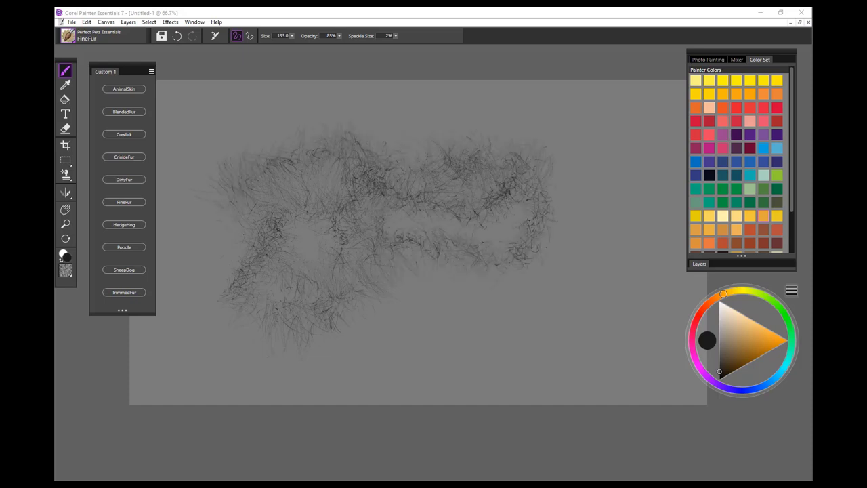
mouse_move(356, 173)
left_mouse_down()
mouse_move(300, 171)
mouse_move(268, 285)
mouse_move(363, 198)
mouse_move(545, 154)
mouse_move(532, 221)
mouse_move(424, 228)
mouse_move(302, 268)
mouse_move(407, 308)
mouse_move(535, 268)
mouse_move(573, 159)
mouse_move(386, 152)
mouse_move(269, 166)
mouse_move(249, 280)
mouse_move(358, 216)
mouse_move(499, 206)
mouse_move(387, 247)
mouse_move(443, 277)
left_mouse_up()
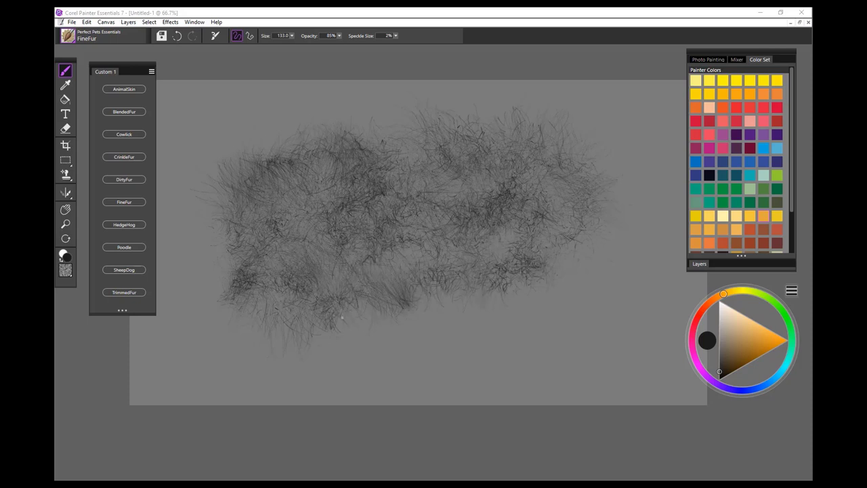
mouse_move(342, 317)
left_mouse_down()
mouse_move(455, 304)
mouse_move(582, 260)
left_mouse_up()
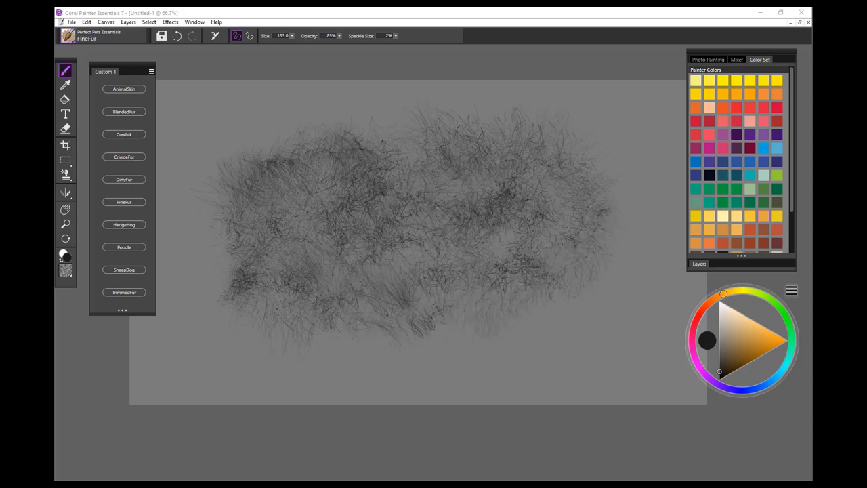
mouse_move(535, 228)
left_mouse_down()
mouse_move(305, 281)
mouse_move(254, 237)
mouse_move(521, 190)
left_mouse_up()
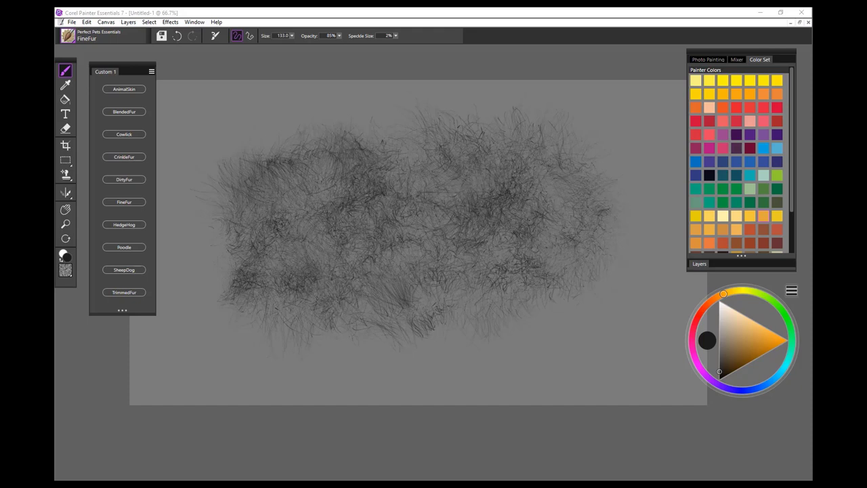
mouse_move(595, 191)
left_mouse_down()
mouse_move(503, 152)
mouse_move(332, 180)
left_mouse_up()
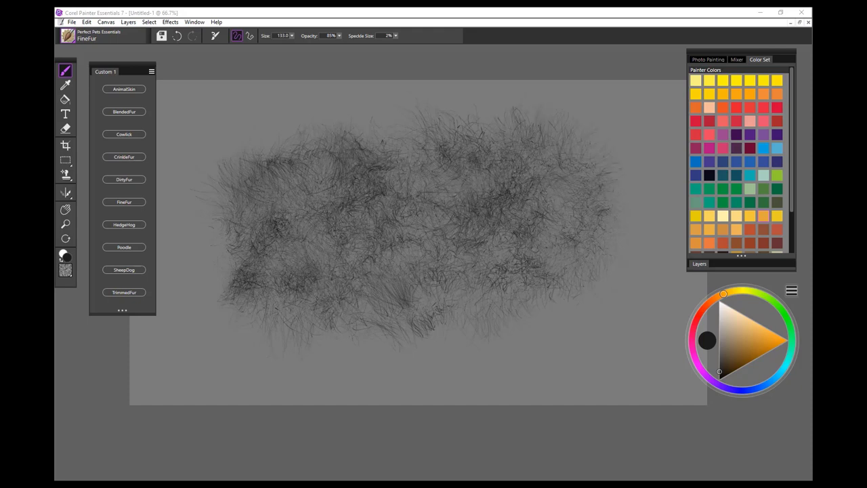
mouse_move(251, 302)
left_mouse_down()
mouse_move(380, 326)
mouse_move(482, 285)
left_mouse_up()
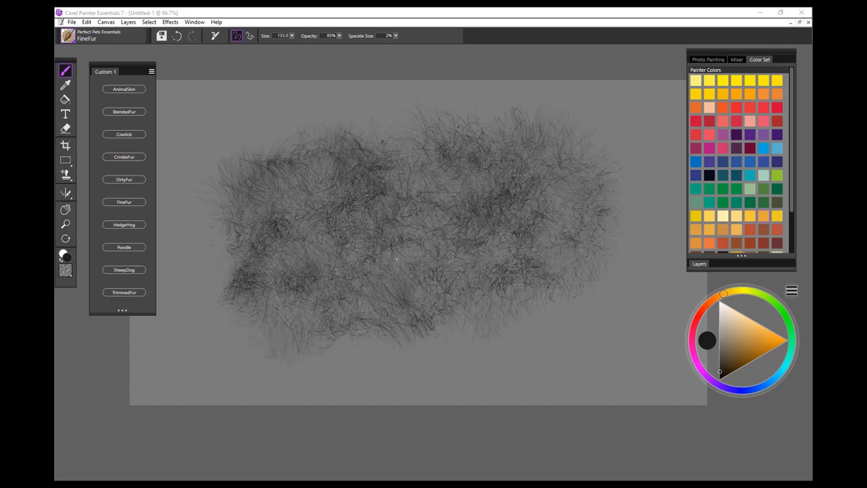
left_click_drag(410, 257, 351, 281)
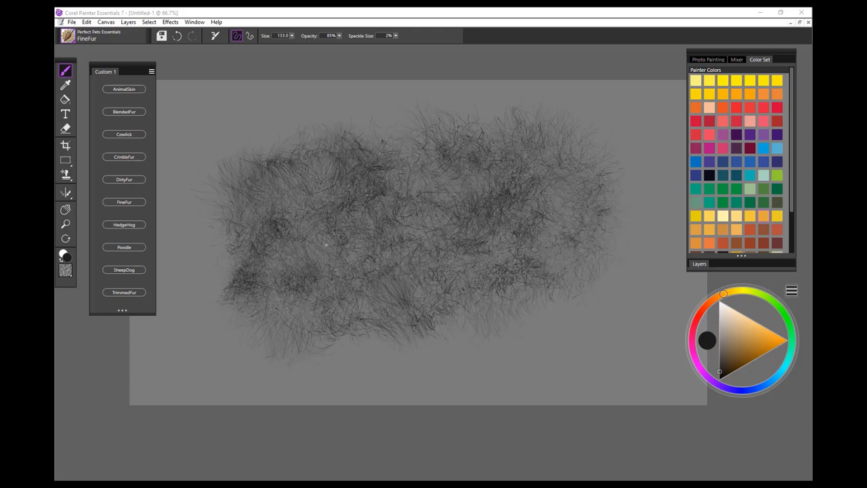
Clear the canvas and paint a thick spiky HedgeHog fur ring
key("Delete")
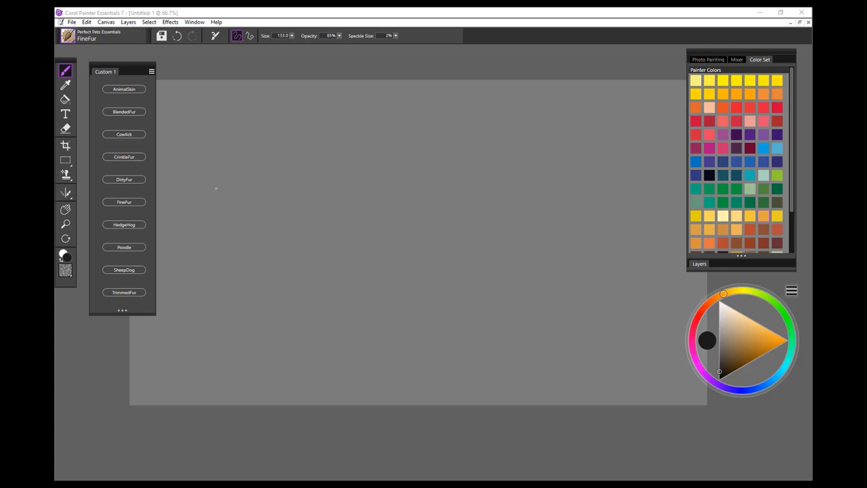
left_click(125, 225)
mouse_move(472, 180)
left_mouse_down()
mouse_move(401, 126)
mouse_move(320, 197)
mouse_move(328, 277)
mouse_move(444, 293)
mouse_move(458, 186)
mouse_move(371, 112)
mouse_move(286, 202)
mouse_move(331, 317)
mouse_move(438, 342)
mouse_move(467, 181)
mouse_move(390, 108)
mouse_move(326, 221)
mouse_move(400, 343)
mouse_move(486, 224)
mouse_move(444, 122)
mouse_move(324, 159)
mouse_move(312, 238)
mouse_move(366, 345)
mouse_move(467, 298)
mouse_move(475, 187)
left_mouse_up()
mouse_move(335, 153)
left_mouse_down()
mouse_move(312, 244)
mouse_move(338, 331)
mouse_move(444, 258)
left_mouse_up()
left_click_drag(324, 163, 301, 285)
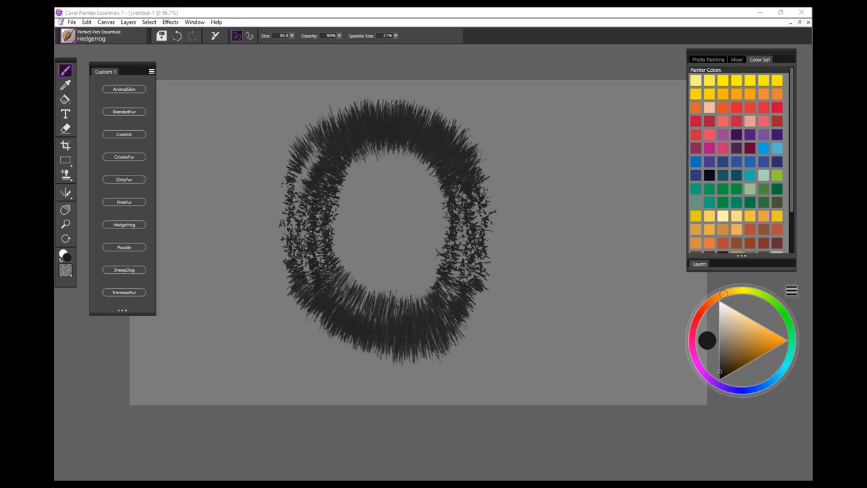
left_click_drag(422, 327, 475, 295)
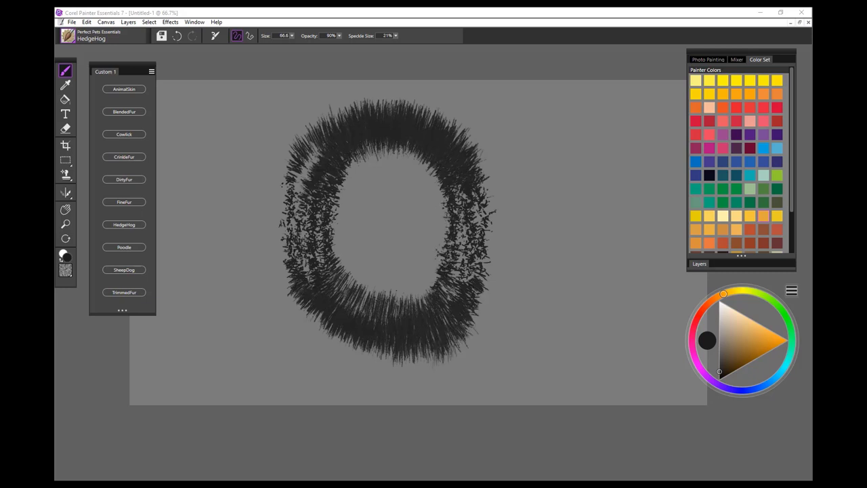
left_click_drag(466, 146, 383, 102)
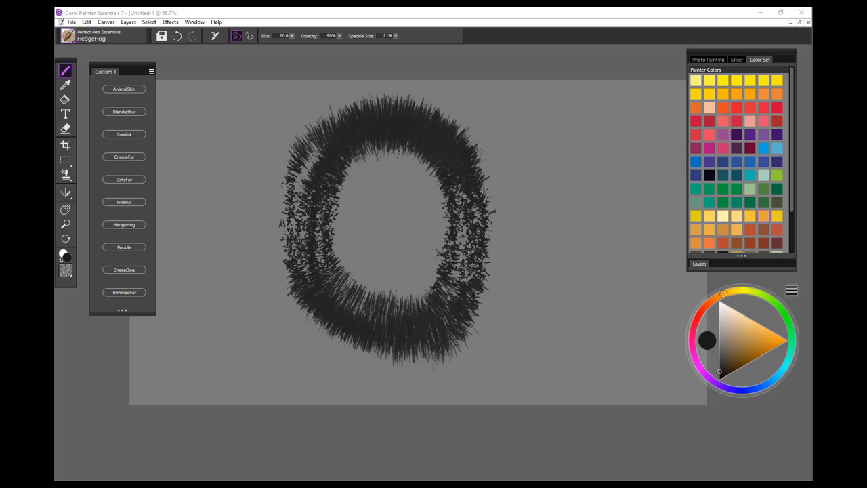
left_click_drag(329, 333, 415, 358)
Build a thick HedgeHog fur branch off the ring's upper right, plus a lower-left stroke
left_click_drag(561, 156, 447, 251)
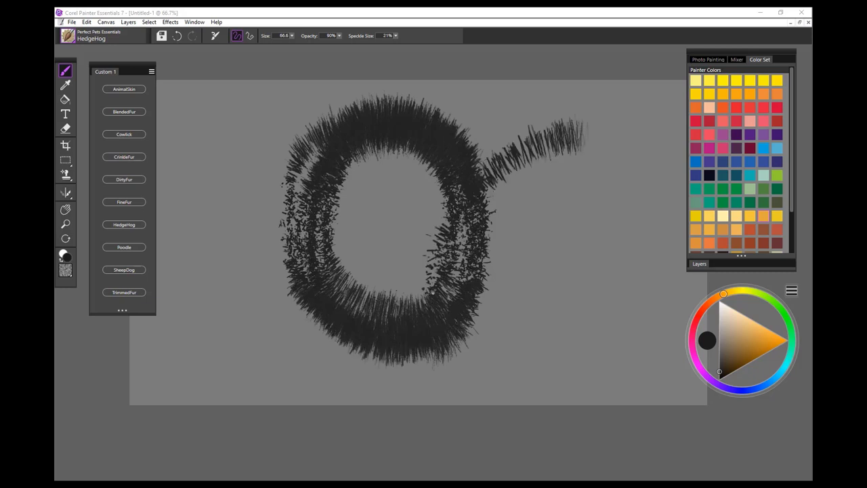
mouse_move(590, 132)
left_mouse_down()
mouse_move(543, 166)
mouse_move(457, 254)
left_mouse_up()
left_click_drag(572, 145, 511, 189)
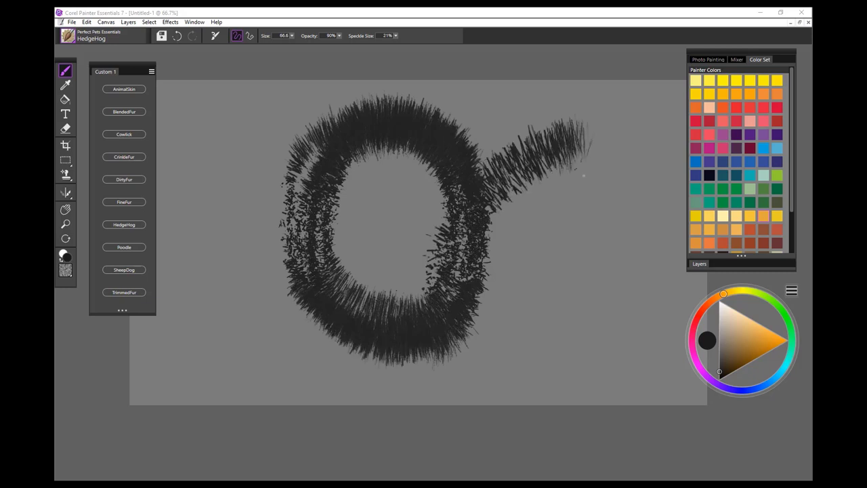
left_click_drag(606, 161, 489, 215)
left_click_drag(613, 196, 492, 234)
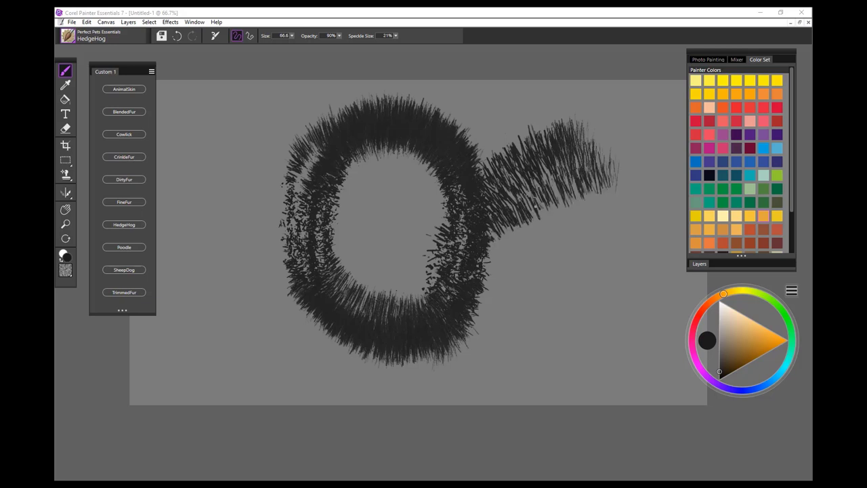
left_click_drag(569, 174, 480, 275)
mouse_move(619, 176)
left_mouse_down()
mouse_move(544, 224)
mouse_move(559, 223)
mouse_move(512, 291)
left_mouse_up()
left_click_drag(562, 183, 416, 284)
mouse_move(223, 378)
left_mouse_down()
mouse_move(346, 318)
mouse_move(598, 254)
mouse_move(601, 231)
mouse_move(468, 305)
mouse_move(241, 352)
left_mouse_up()
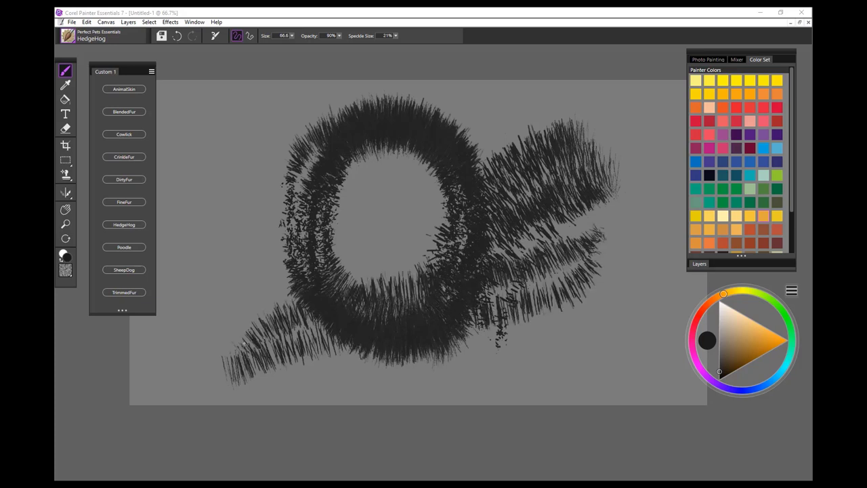
Paint a second HedgeHog fur ring to the left and fill in the holes and tail tip
mouse_move(315, 143)
left_mouse_down()
mouse_move(211, 298)
mouse_move(339, 231)
mouse_move(339, 183)
left_mouse_up()
mouse_move(315, 146)
left_mouse_down()
mouse_move(227, 217)
mouse_move(298, 318)
left_mouse_up()
mouse_move(324, 102)
left_mouse_down()
mouse_move(223, 175)
mouse_move(322, 213)
left_mouse_up()
left_click_drag(295, 114, 234, 184)
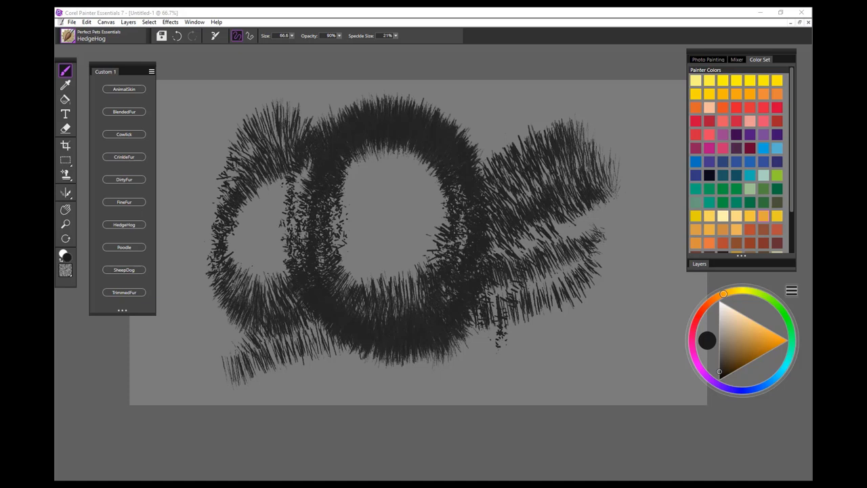
left_click_drag(230, 252, 290, 302)
left_click_drag(369, 162, 332, 257)
left_click_drag(366, 146, 366, 165)
left_click_drag(299, 132, 268, 224)
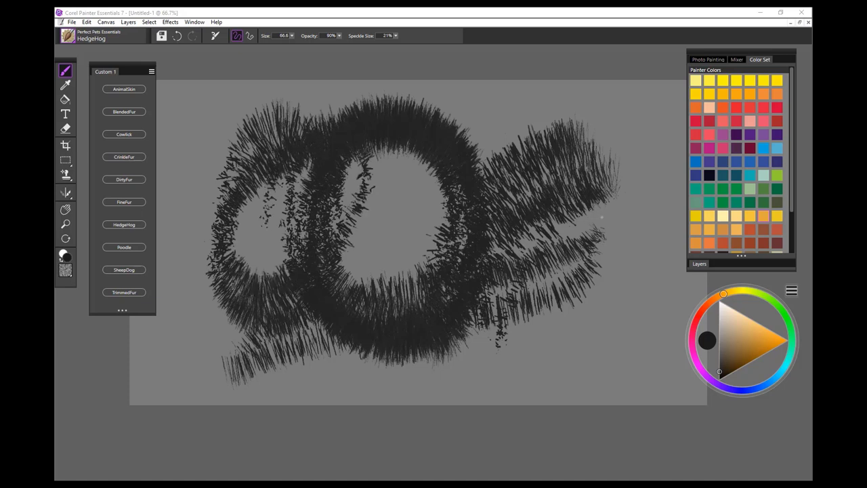
left_click_drag(571, 188, 620, 227)
mouse_move(549, 163)
left_mouse_down()
mouse_move(383, 234)
mouse_move(512, 299)
left_mouse_up()
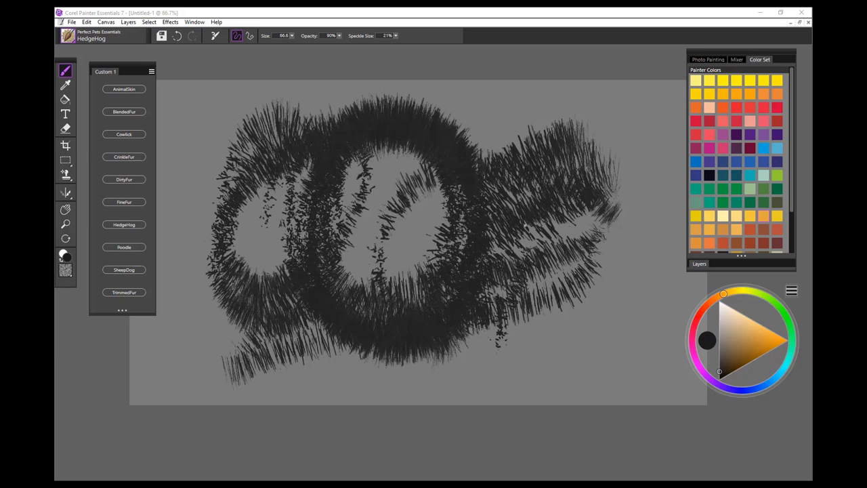
Clear the canvas and paint a dark fluffy Poodle fur oval with thickened edges
key("Delete")
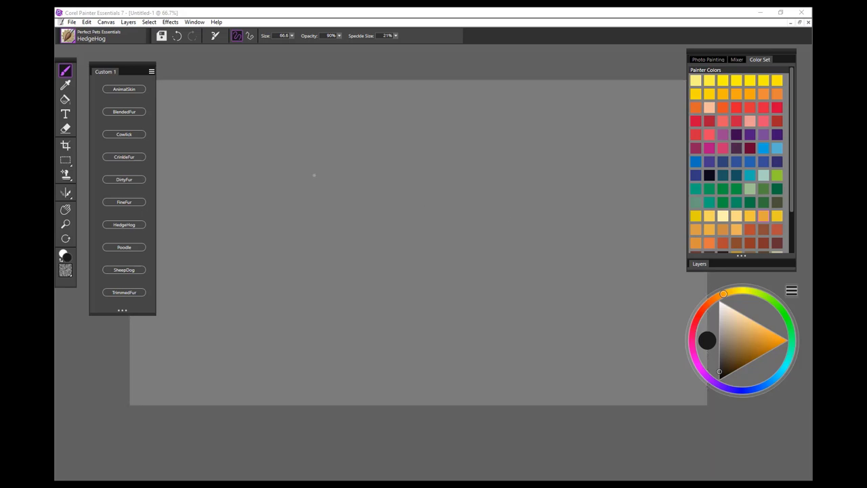
left_click(124, 247)
mouse_move(494, 179)
left_mouse_down()
mouse_move(461, 163)
mouse_move(379, 258)
mouse_move(359, 183)
mouse_move(312, 227)
mouse_move(488, 285)
mouse_move(325, 250)
mouse_move(475, 244)
mouse_move(372, 204)
mouse_move(440, 285)
mouse_move(407, 149)
mouse_move(311, 271)
mouse_move(502, 210)
left_mouse_up()
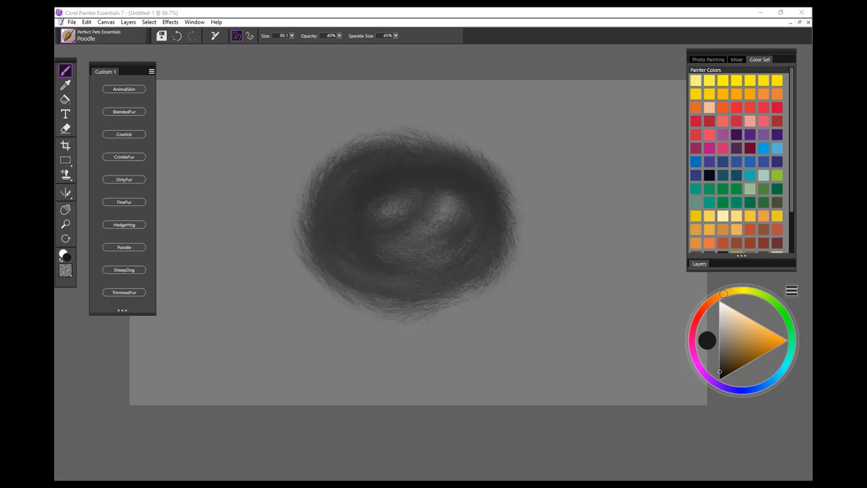
mouse_move(451, 197)
left_mouse_down()
mouse_move(400, 244)
mouse_move(434, 210)
left_mouse_up()
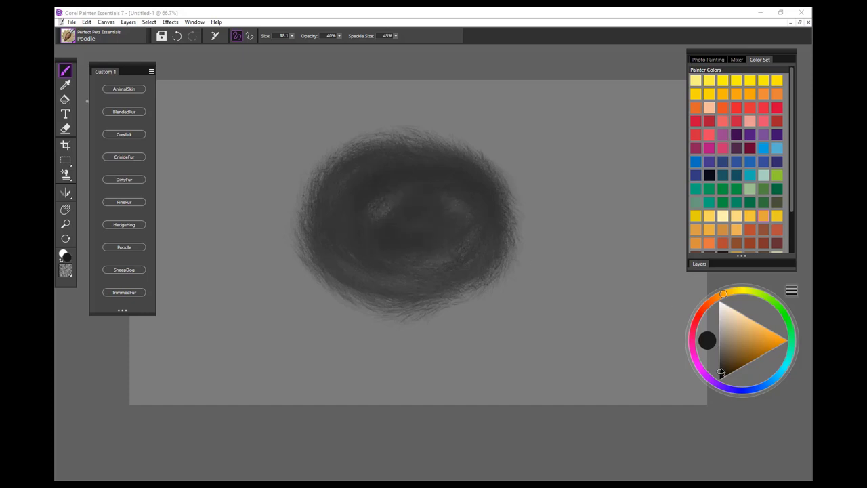
mouse_move(406, 196)
left_mouse_down()
mouse_move(352, 284)
mouse_move(468, 190)
mouse_move(352, 285)
mouse_move(522, 203)
left_mouse_up()
mouse_move(502, 162)
left_mouse_down()
mouse_move(319, 203)
mouse_move(468, 325)
mouse_move(353, 143)
mouse_move(285, 265)
mouse_move(217, 169)
mouse_move(271, 230)
mouse_move(197, 204)
mouse_move(261, 218)
left_mouse_up()
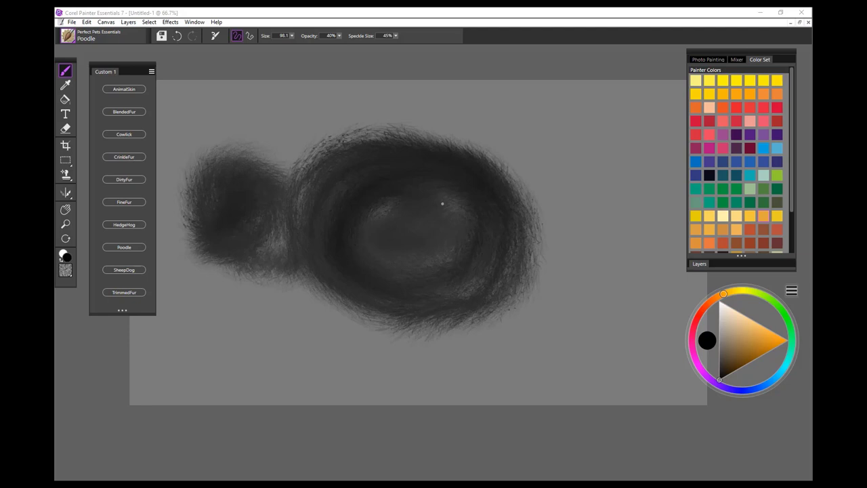
Add small fur blobs beside the oval and swirl fur into its light centre
mouse_move(535, 162)
left_mouse_down()
mouse_move(576, 217)
mouse_move(562, 190)
mouse_move(542, 200)
left_mouse_up()
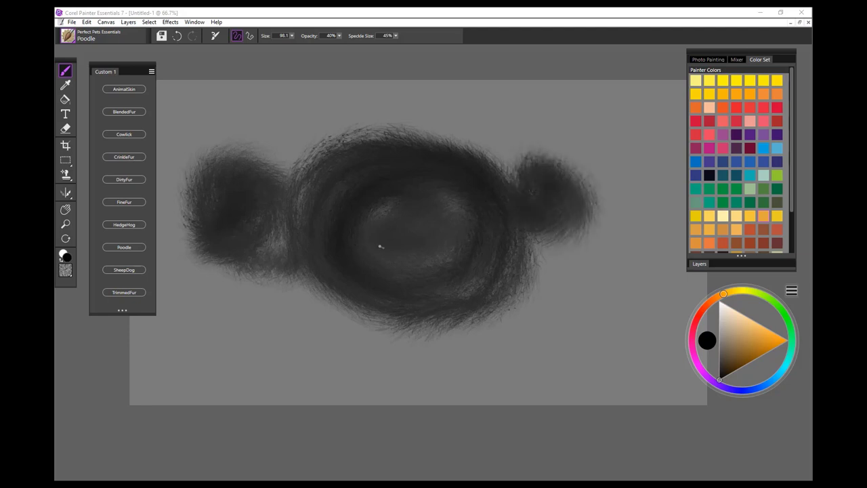
mouse_move(320, 260)
left_mouse_down()
mouse_move(298, 305)
mouse_move(271, 250)
mouse_move(298, 291)
left_mouse_up()
mouse_move(463, 242)
left_mouse_down()
mouse_move(407, 258)
mouse_move(378, 216)
left_mouse_up()
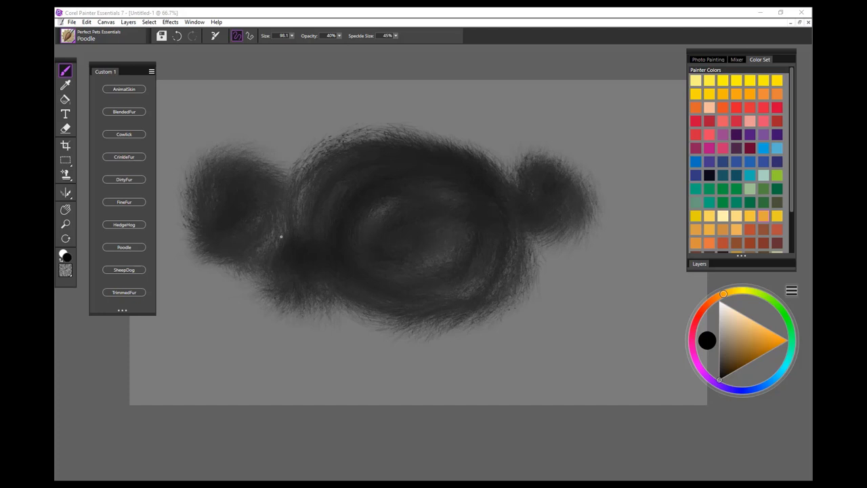
Clear the Poodle painting and paint a wide dark SheepDog fur mass with a left tuft
key("ctrl+a")
key("Delete")
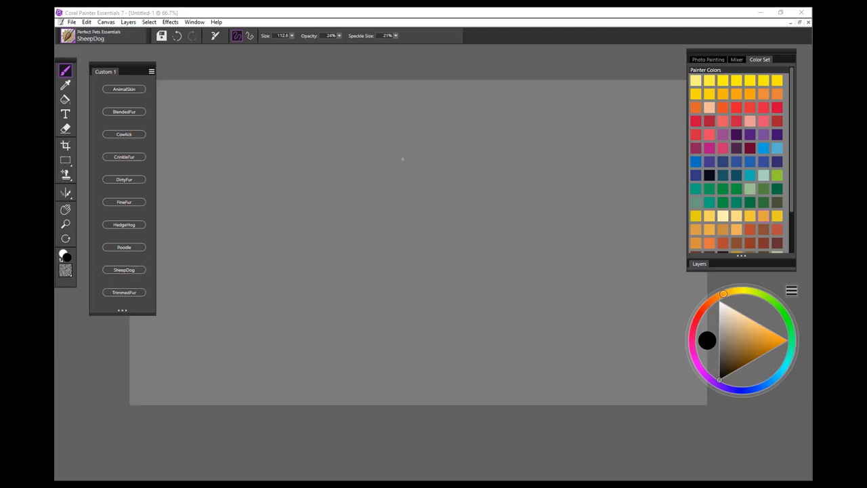
mouse_move(527, 191)
left_mouse_down()
mouse_move(441, 203)
mouse_move(319, 132)
mouse_move(261, 319)
mouse_move(406, 180)
mouse_move(434, 319)
mouse_move(583, 298)
mouse_move(556, 119)
mouse_move(406, 156)
mouse_move(238, 146)
mouse_move(264, 271)
mouse_move(359, 173)
mouse_move(508, 275)
mouse_move(503, 176)
mouse_move(345, 162)
mouse_move(254, 284)
mouse_move(318, 318)
mouse_move(244, 305)
mouse_move(271, 197)
left_mouse_up()
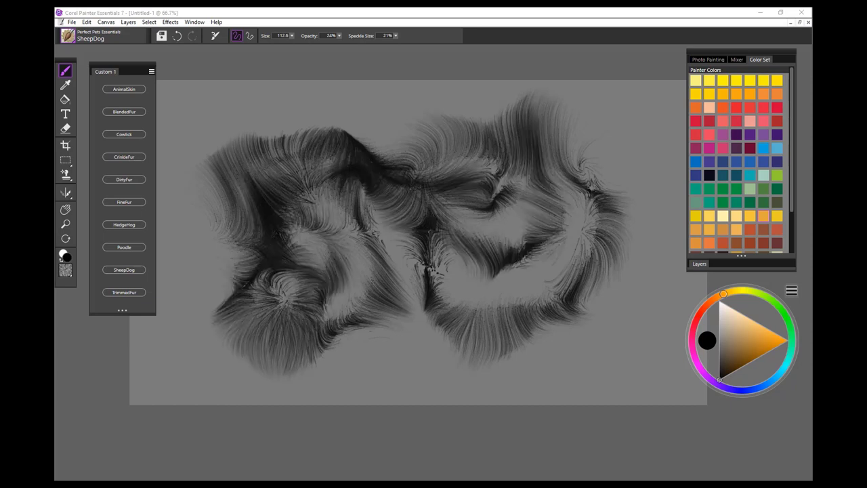
mouse_move(294, 245)
left_mouse_down()
mouse_move(360, 237)
mouse_move(325, 305)
mouse_move(305, 244)
mouse_move(461, 271)
mouse_move(369, 196)
mouse_move(406, 312)
mouse_move(468, 291)
mouse_move(556, 203)
mouse_move(509, 257)
mouse_move(474, 203)
mouse_move(394, 129)
mouse_move(223, 230)
mouse_move(345, 353)
mouse_move(542, 345)
mouse_move(596, 197)
mouse_move(535, 284)
mouse_move(529, 177)
mouse_move(433, 258)
mouse_move(394, 251)
mouse_move(359, 305)
mouse_move(536, 311)
mouse_move(603, 224)
mouse_move(515, 122)
left_mouse_up()
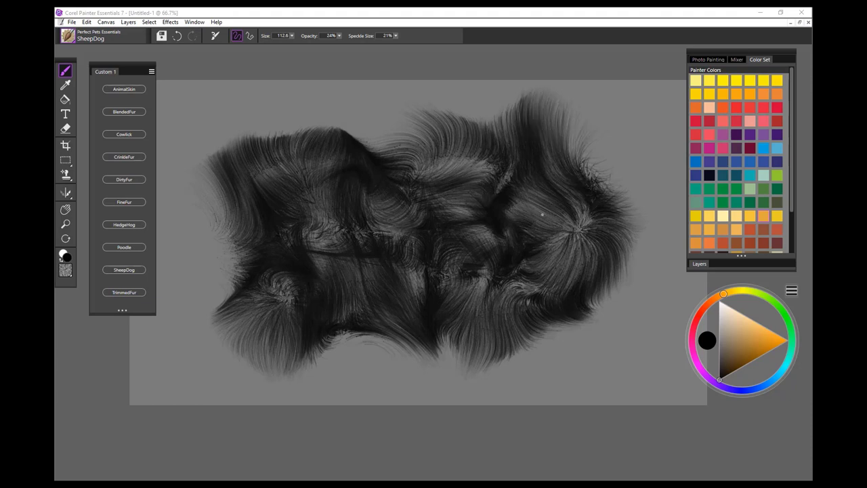
mouse_move(325, 132)
left_mouse_down()
mouse_move(210, 224)
mouse_move(230, 261)
mouse_move(214, 298)
mouse_move(277, 392)
mouse_move(417, 302)
mouse_move(570, 271)
mouse_move(518, 203)
mouse_move(405, 239)
left_mouse_up()
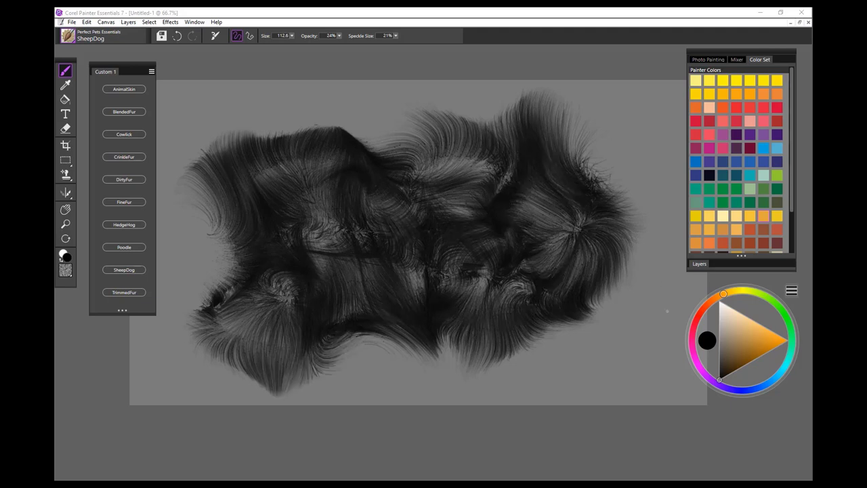
Paint light grey SheepDog highlights across the centre and lower fur
left_click(722, 328)
mouse_move(549, 200)
left_mouse_down()
mouse_move(298, 285)
mouse_move(359, 182)
mouse_move(291, 298)
left_mouse_up()
mouse_move(305, 332)
left_mouse_down()
mouse_move(536, 203)
mouse_move(359, 264)
left_mouse_up()
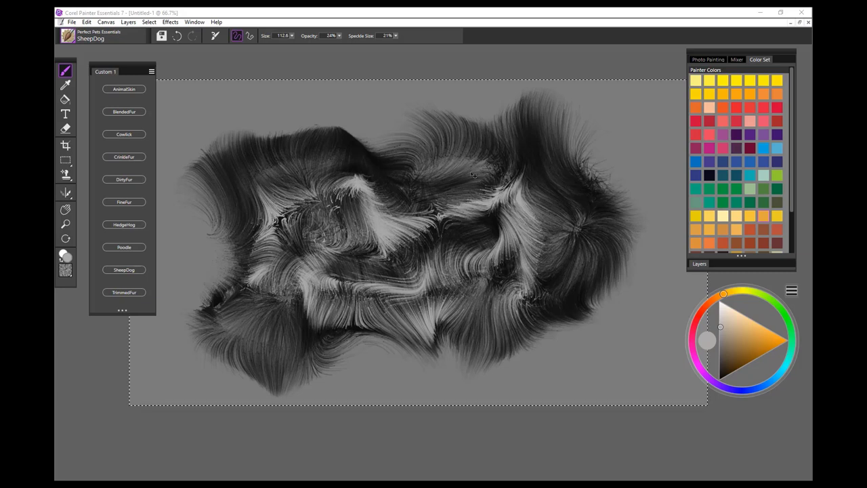
Clear the SheepDog painting, select TrimmedFur, and paint the first upper and lower fur bands
key("Delete")
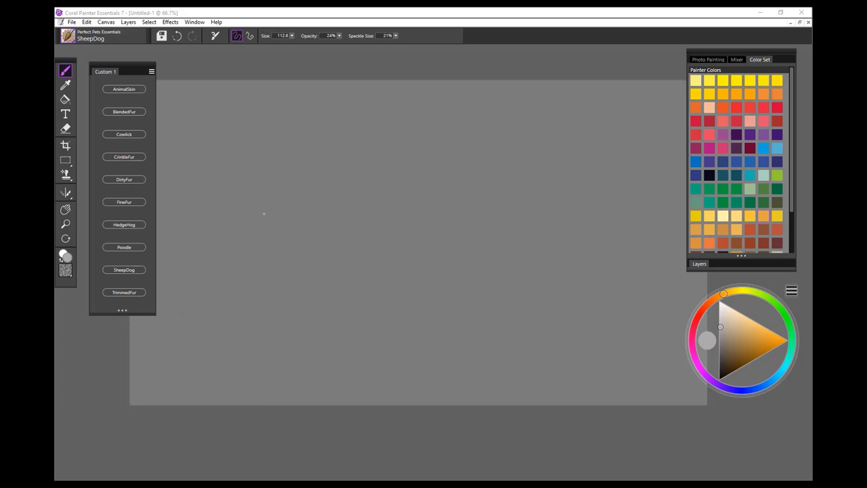
left_click(136, 292)
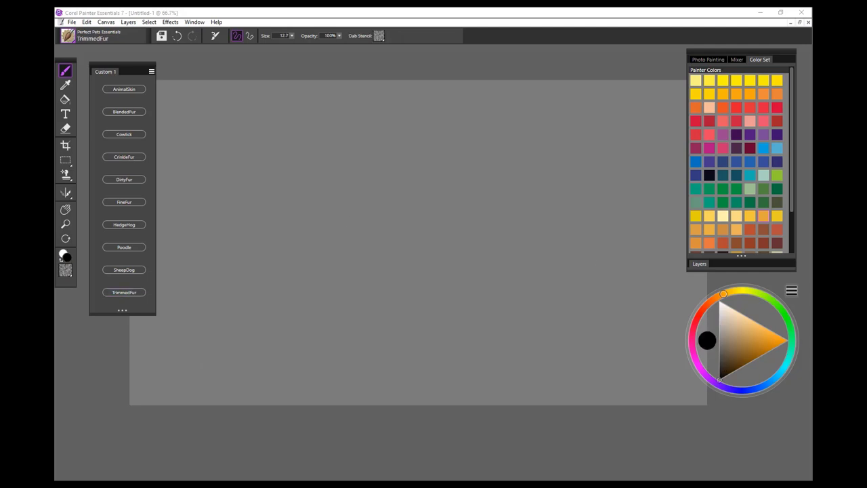
left_click_drag(560, 188, 401, 218)
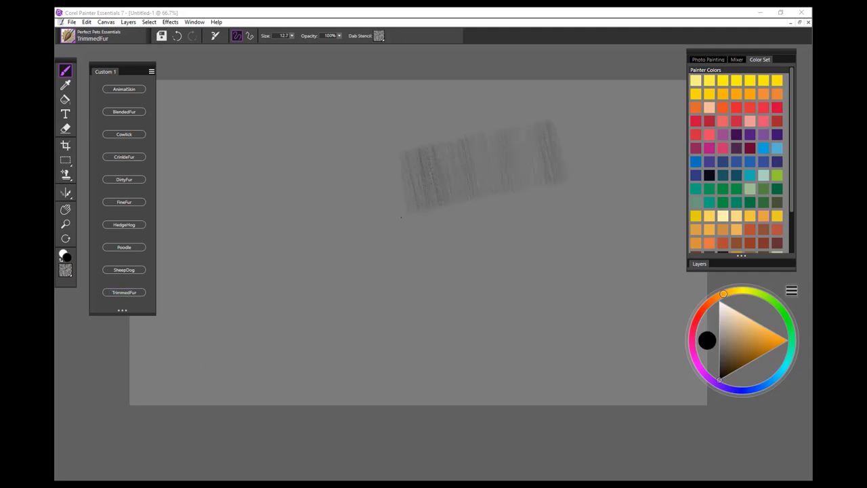
left_click_drag(350, 227, 305, 238)
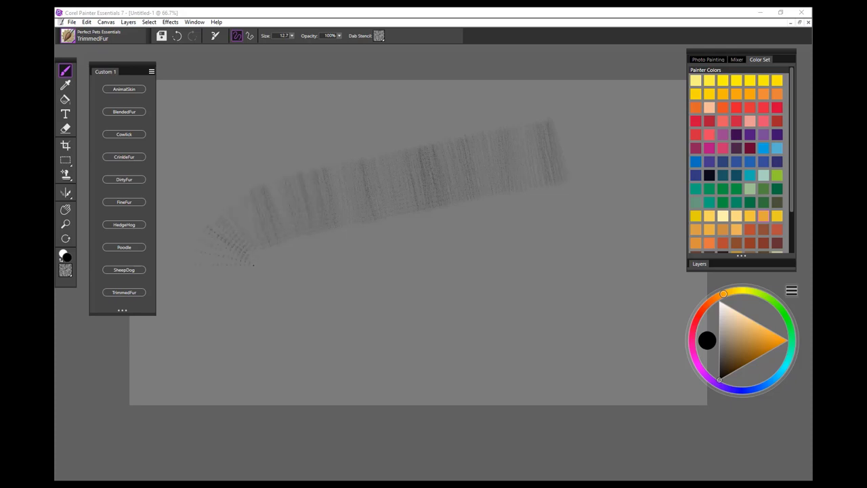
left_click_drag(257, 298, 374, 257)
Fill the gap between the bands and thicken their edges into a dense fur oval
mouse_move(489, 196)
left_mouse_down()
mouse_move(557, 185)
mouse_move(521, 175)
left_mouse_up()
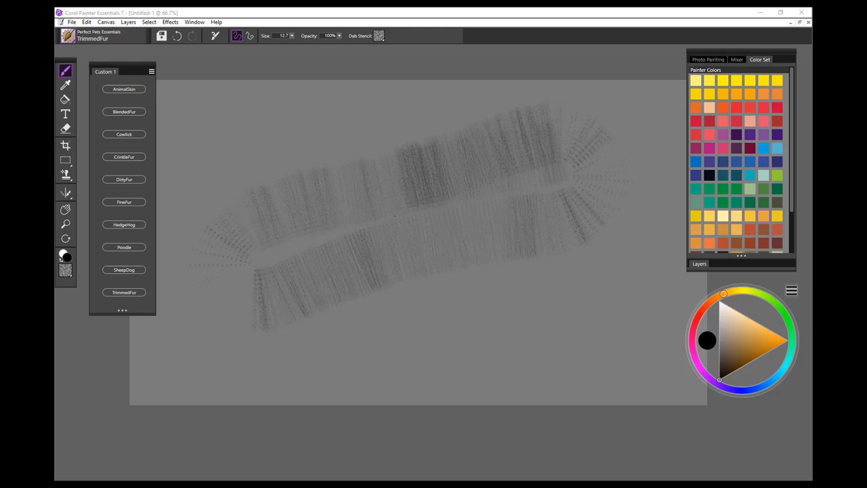
mouse_move(396, 216)
left_mouse_down()
mouse_move(339, 193)
mouse_move(298, 190)
mouse_move(251, 237)
mouse_move(298, 335)
mouse_move(379, 302)
mouse_move(566, 258)
left_mouse_up()
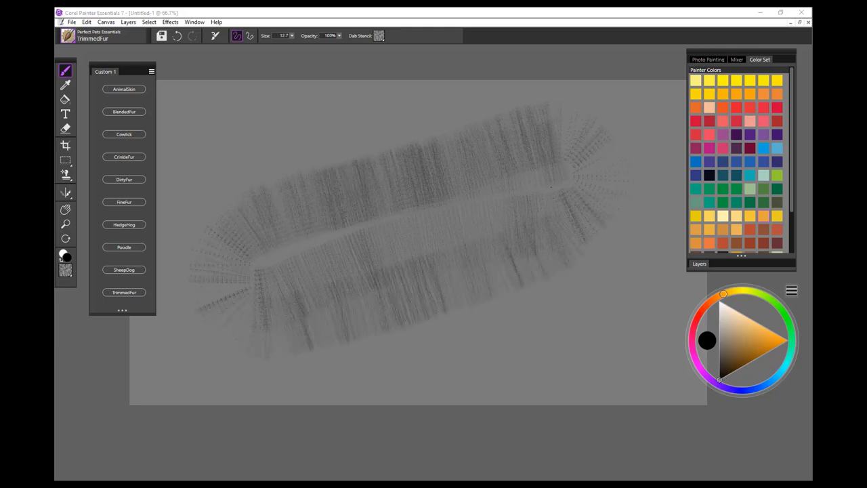
mouse_move(508, 195)
left_mouse_down()
mouse_move(345, 220)
mouse_move(258, 251)
mouse_move(234, 285)
left_mouse_up()
mouse_move(312, 343)
left_mouse_down()
mouse_move(407, 288)
mouse_move(502, 260)
mouse_move(576, 217)
left_mouse_up()
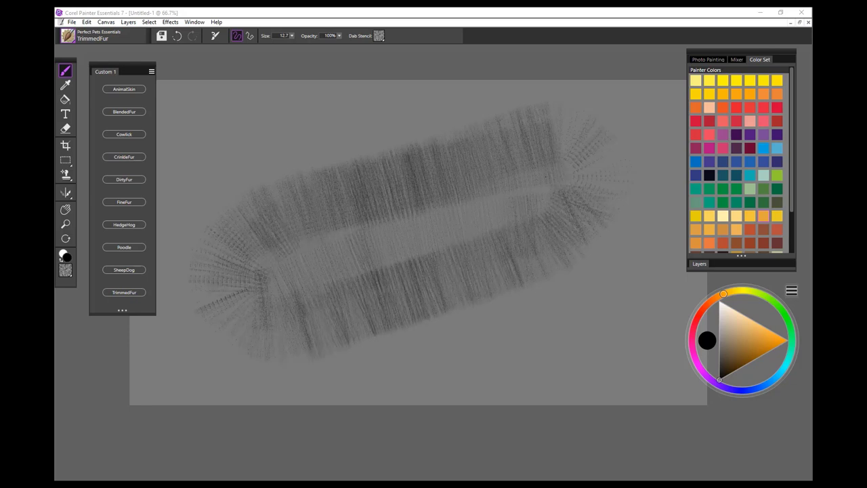
mouse_move(485, 170)
left_mouse_down()
mouse_move(461, 182)
mouse_move(372, 193)
mouse_move(277, 275)
mouse_move(351, 332)
mouse_move(427, 292)
mouse_move(570, 251)
mouse_move(468, 190)
mouse_move(303, 287)
left_mouse_up()
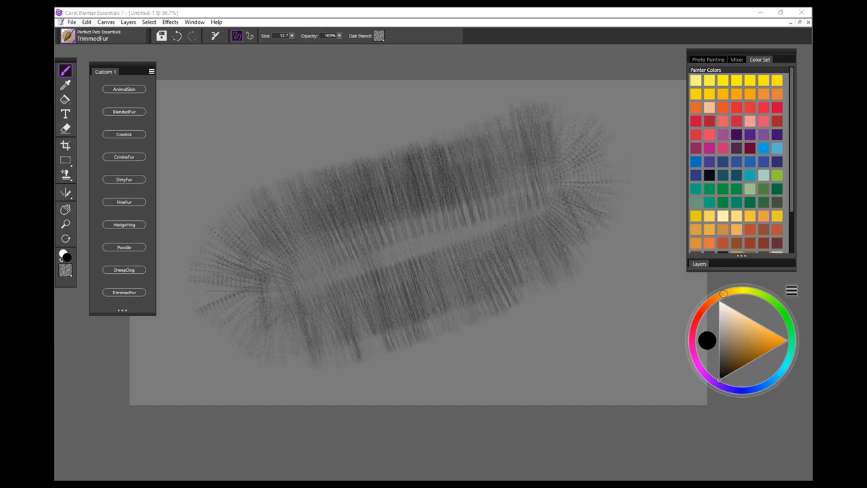
left_click_drag(498, 191, 293, 271)
mouse_move(597, 291)
left_mouse_down()
mouse_move(433, 307)
mouse_move(270, 343)
left_mouse_up()
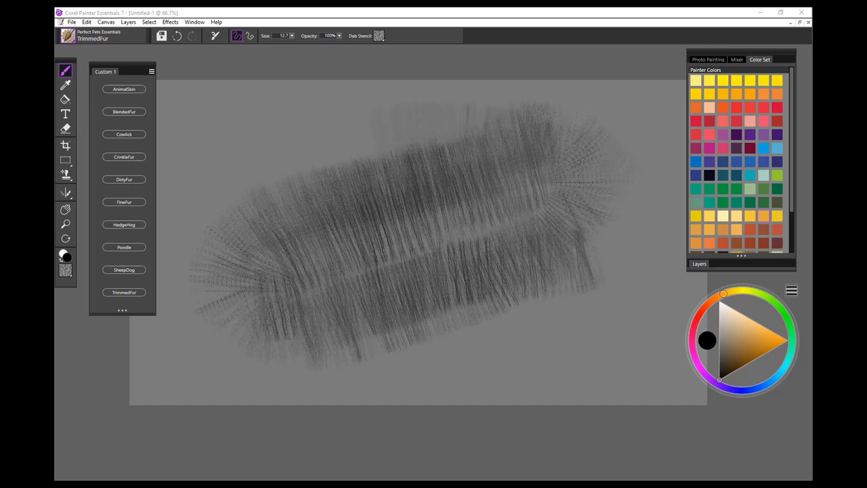
mouse_move(375, 128)
left_mouse_down()
mouse_move(294, 149)
mouse_move(208, 210)
mouse_move(195, 254)
left_mouse_up()
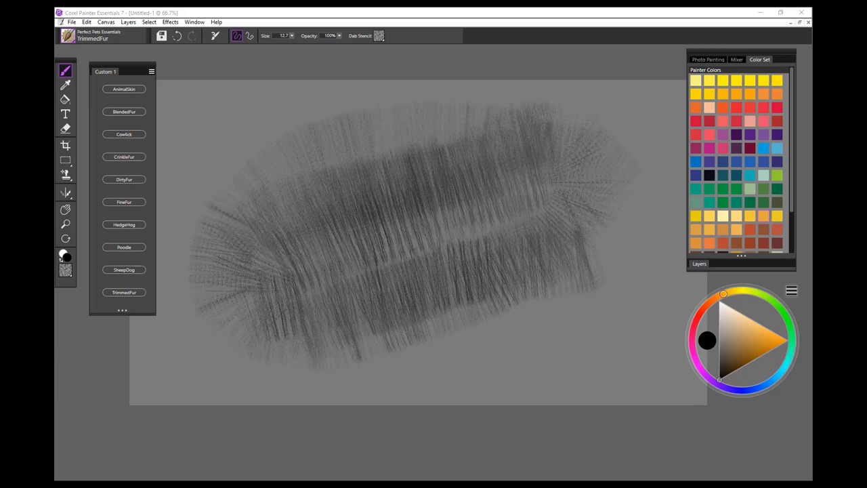
mouse_move(213, 313)
left_mouse_down()
mouse_move(278, 349)
mouse_move(454, 332)
mouse_move(545, 308)
mouse_move(613, 261)
mouse_move(640, 213)
left_mouse_up()
mouse_move(542, 129)
left_mouse_down()
mouse_move(498, 139)
mouse_move(400, 136)
mouse_move(298, 162)
mouse_move(251, 196)
left_mouse_up()
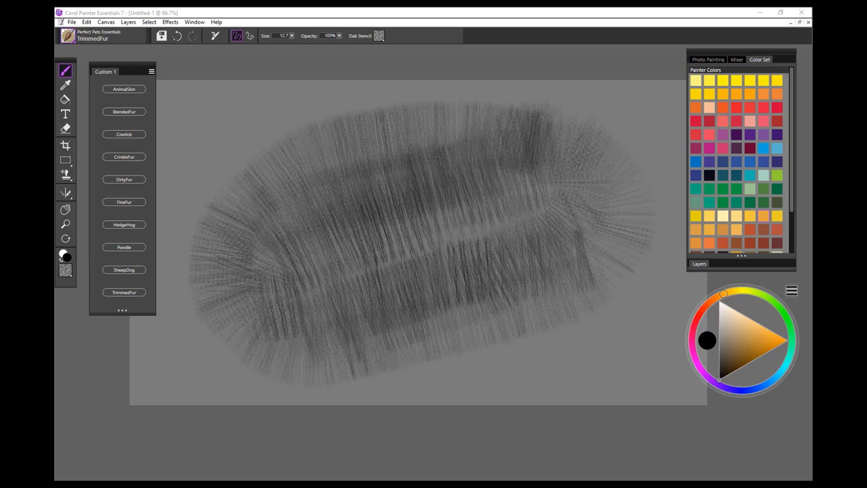
Add short scattered dark fur strokes across the oval and along its bottom edge
left_click_drag(442, 163, 442, 228)
left_click_drag(319, 222, 318, 261)
left_click_drag(447, 271, 447, 338)
mouse_move(563, 141)
left_mouse_down()
mouse_move(563, 189)
mouse_move(551, 183)
left_mouse_up()
left_click_drag(429, 120, 429, 180)
left_click_drag(326, 151, 325, 206)
left_click_drag(279, 197, 279, 231)
left_click_drag(339, 310, 339, 371)
left_click_drag(474, 299, 475, 363)
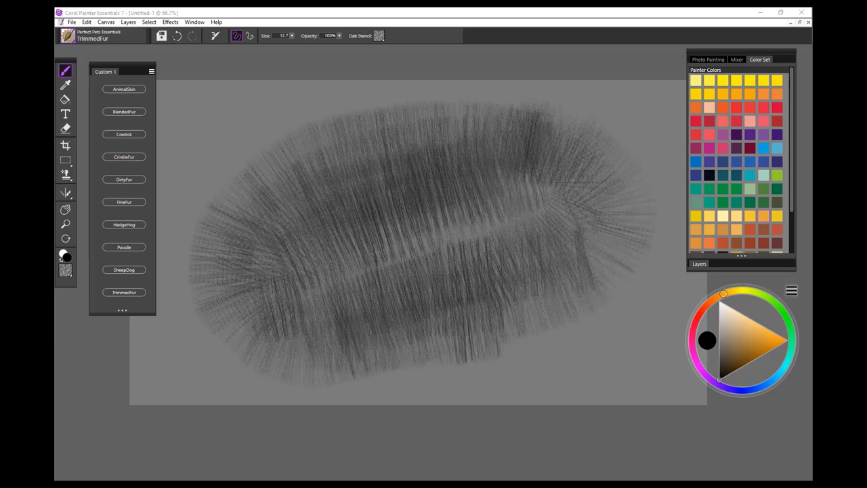
left_click_drag(546, 287, 545, 347)
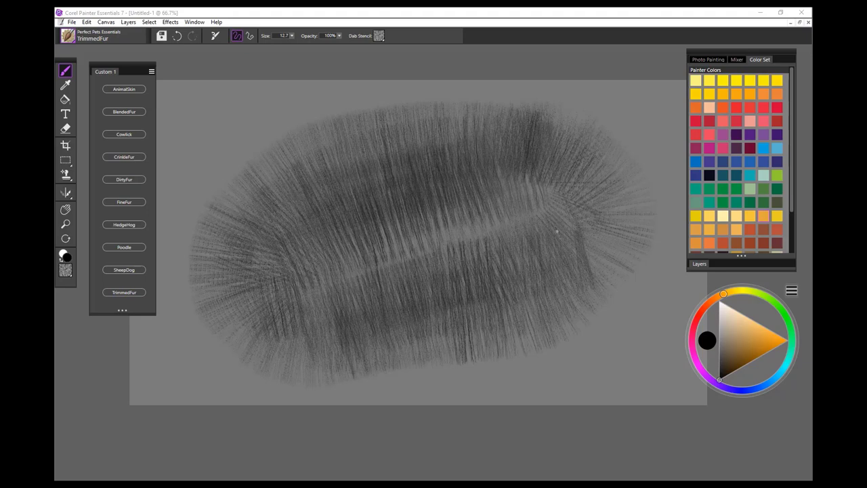